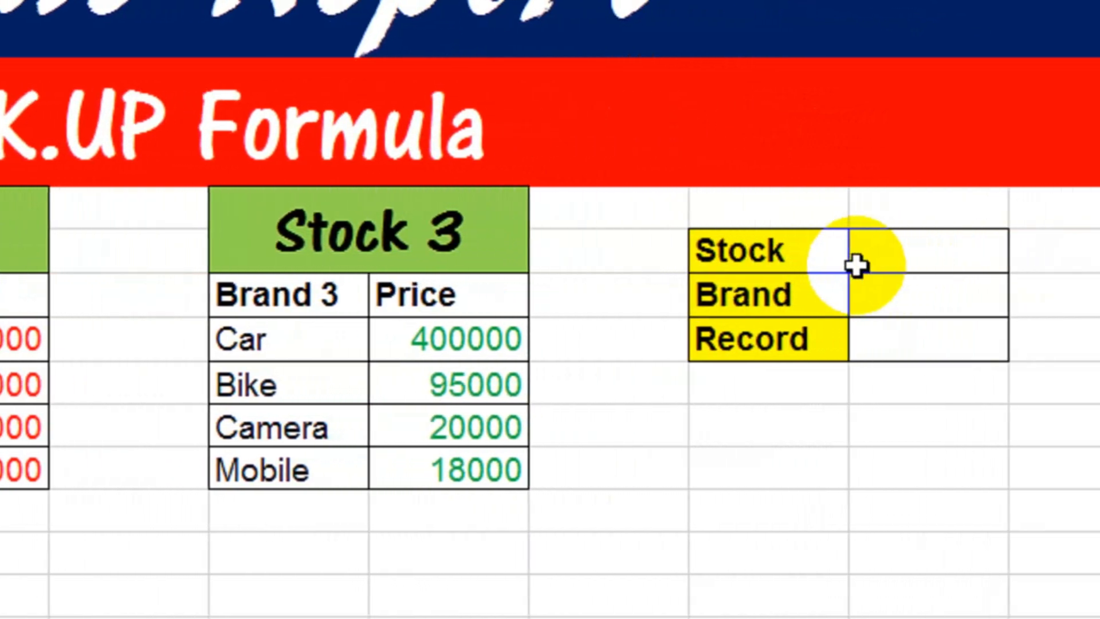
Step: Start a formula in the Record cell O12 with an IF test O10="Stock 1" and a VLOOKUP as its true value
{"action": "left_click", "coordinate": [847, 262]}
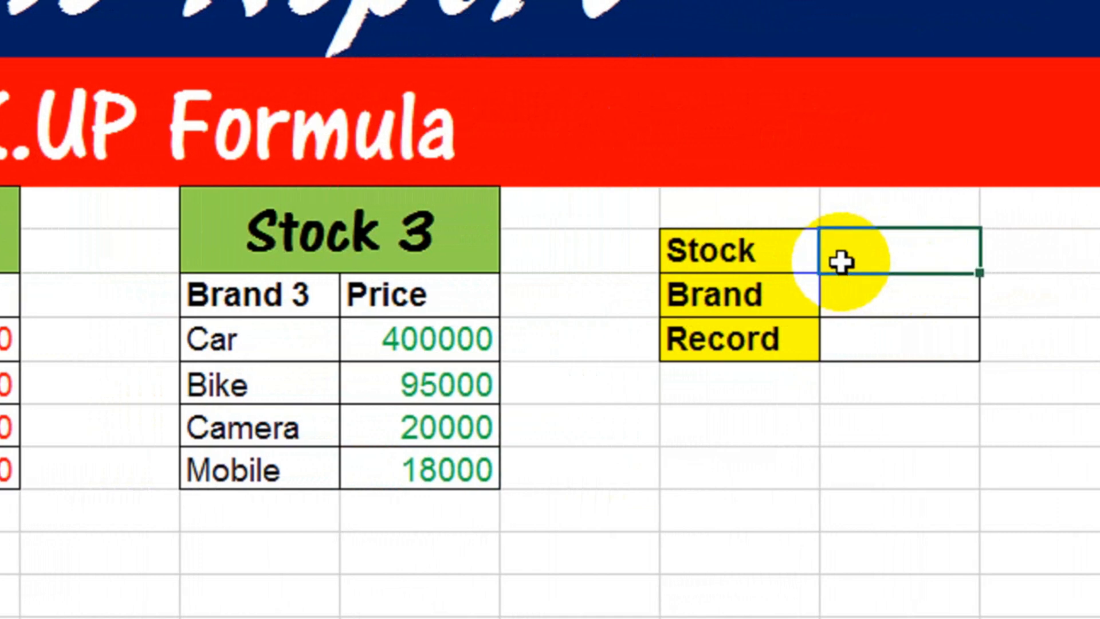
{"action": "left_click", "coordinate": [846, 292]}
{"action": "left_click", "coordinate": [847, 338]}
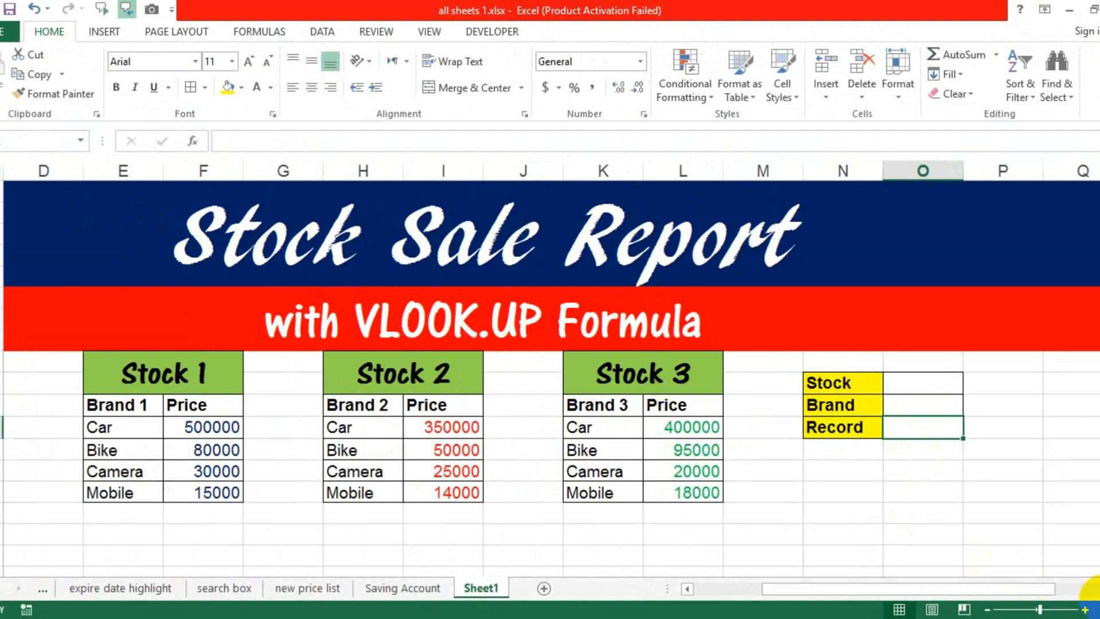
{"action": "left_click", "coordinate": [1091, 589]}
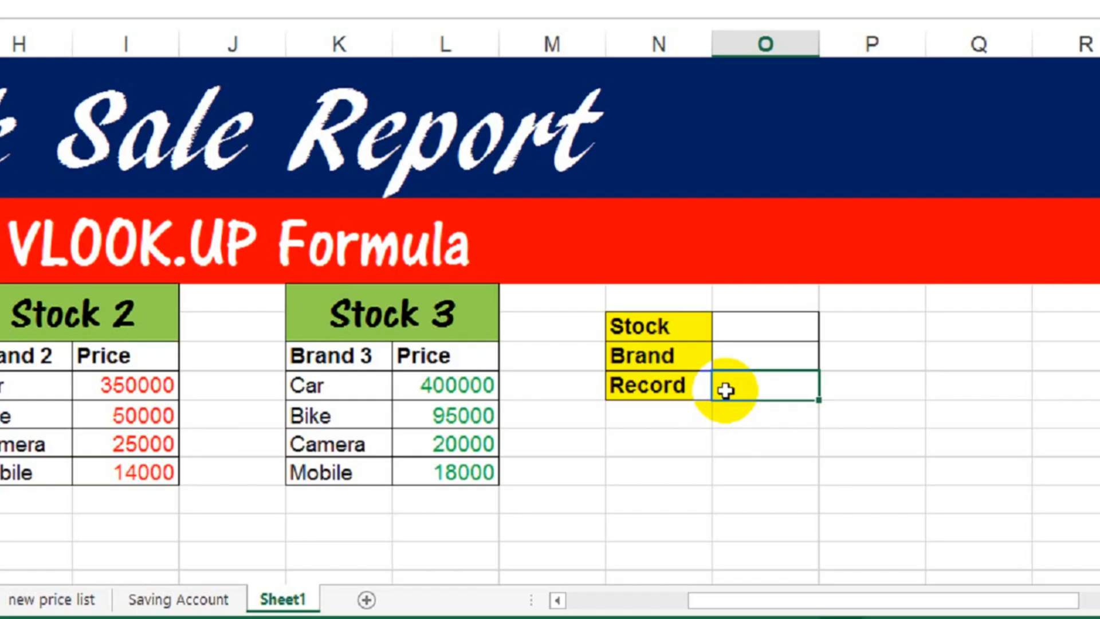
{"action": "type", "text": "=if("}
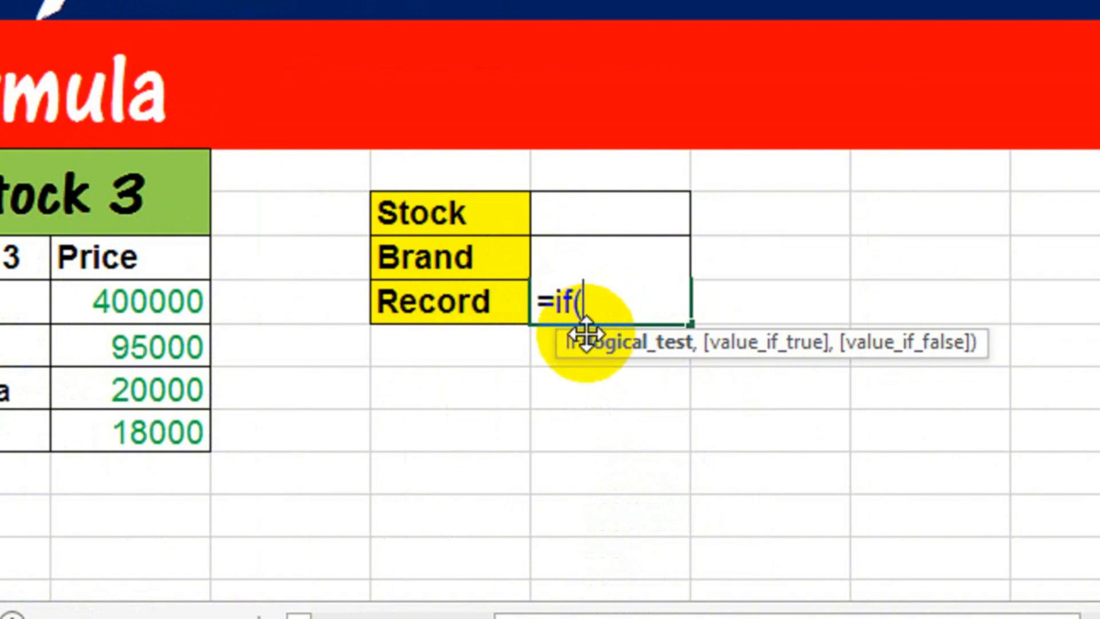
{"action": "left_click", "coordinate": [592, 219]}
{"action": "type", "text": "="}
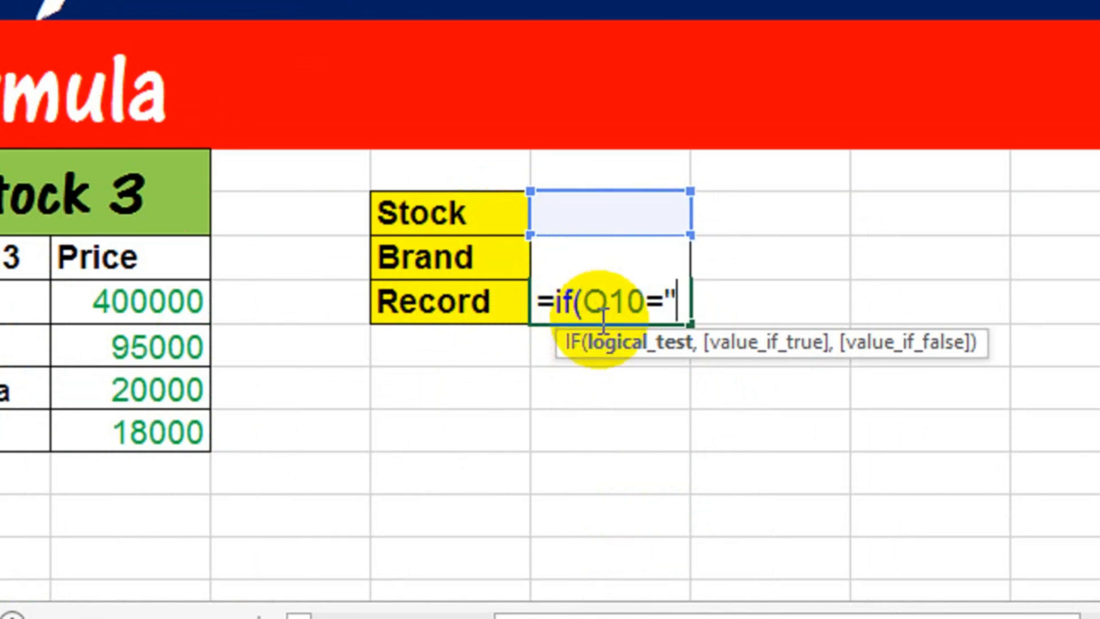
{"action": "type", "text": "B"}
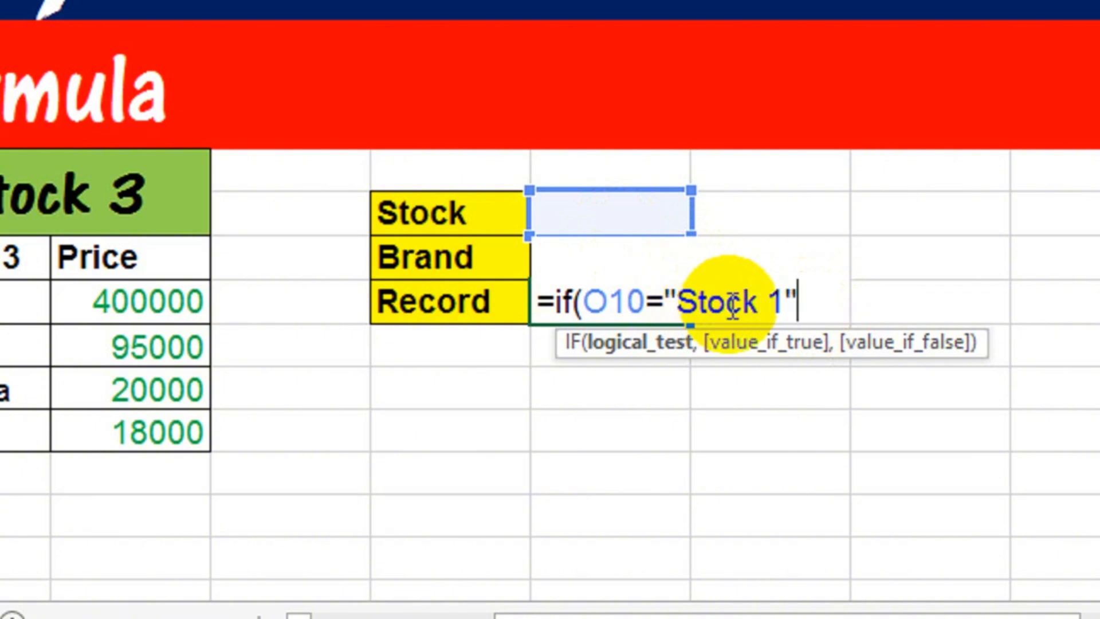
{"action": "type", "text": ","}
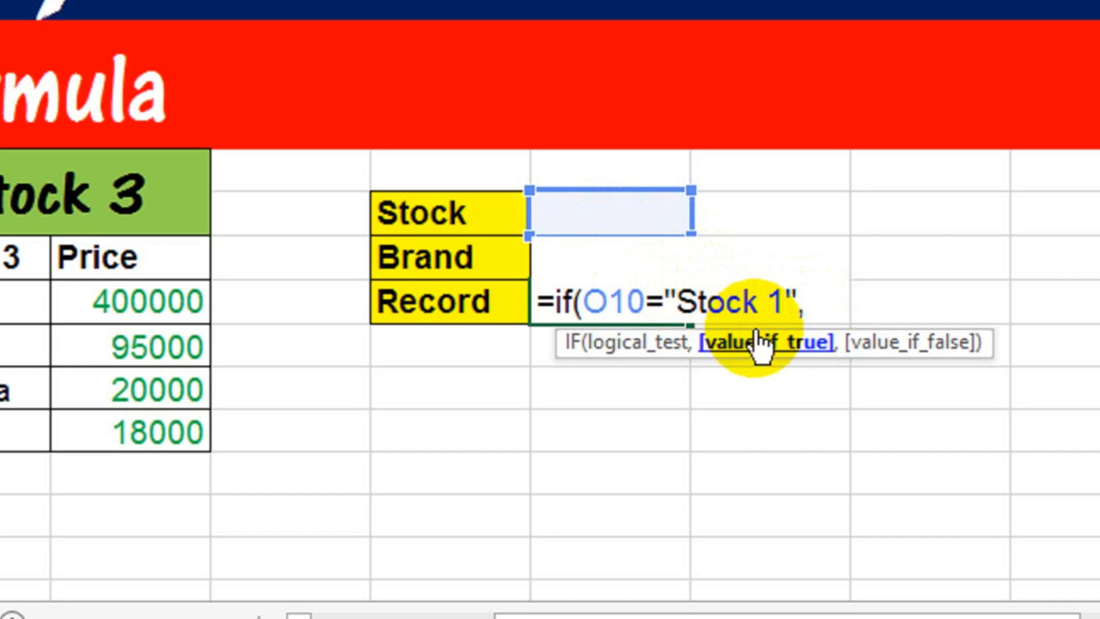
{"action": "type", "text": "vl"}
{"action": "key", "text": "Tab"}
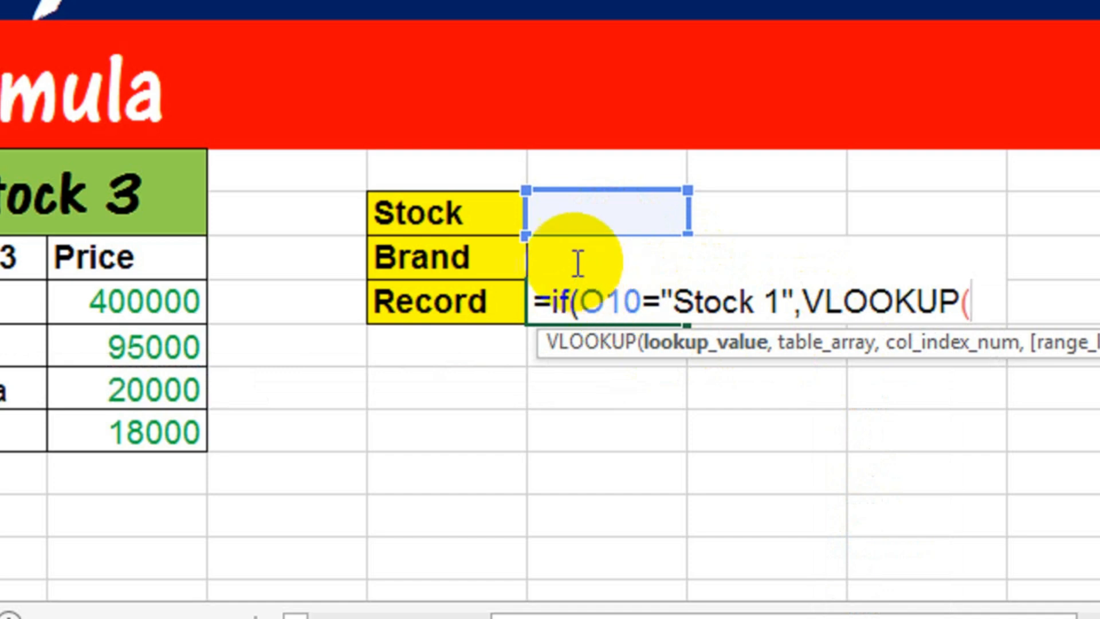
{"action": "left_click", "coordinate": [571, 259]}
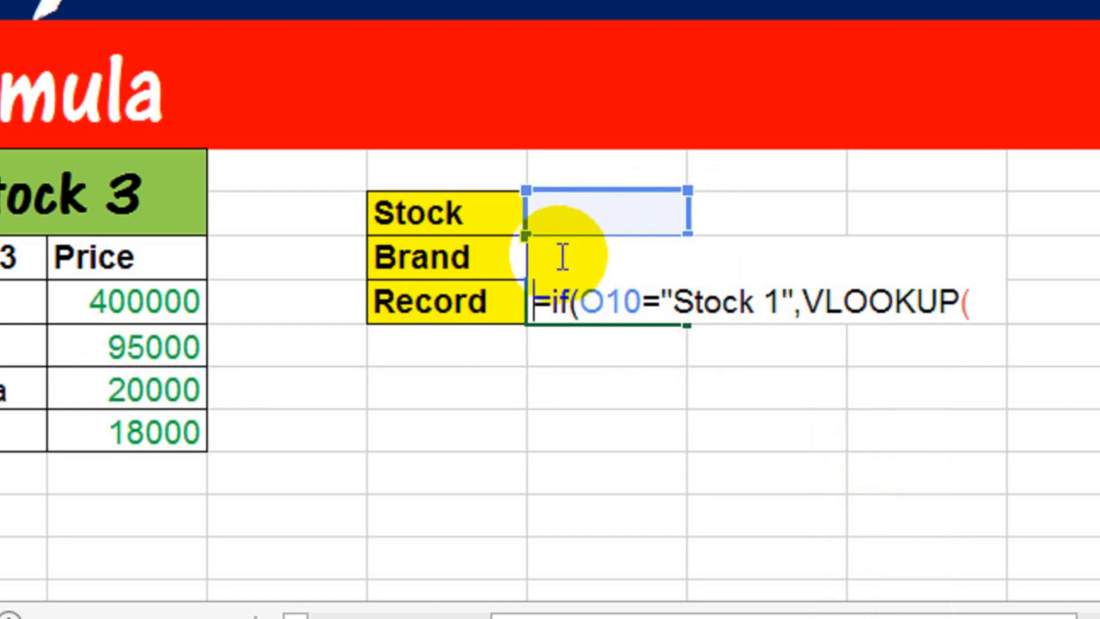
{"action": "type", "text": "="}
{"action": "left_click", "coordinate": [593, 212]}
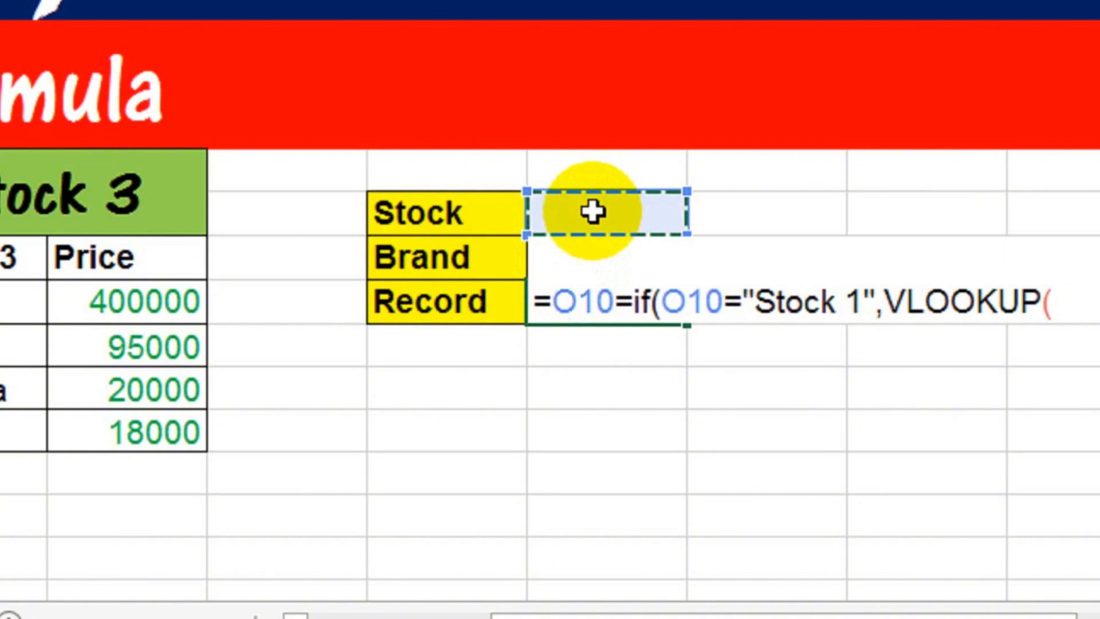
{"action": "key", "text": "BackSpace"}
{"action": "key", "text": "BackSpace"}
{"action": "key", "text": "BackSpace"}
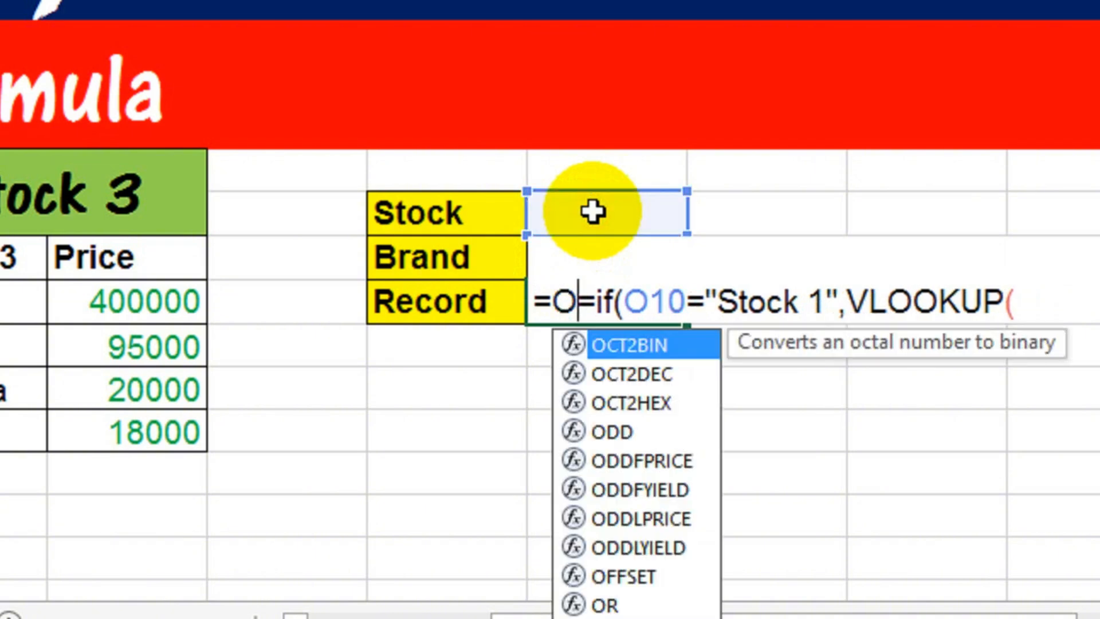
{"action": "key", "text": "BackSpace"}
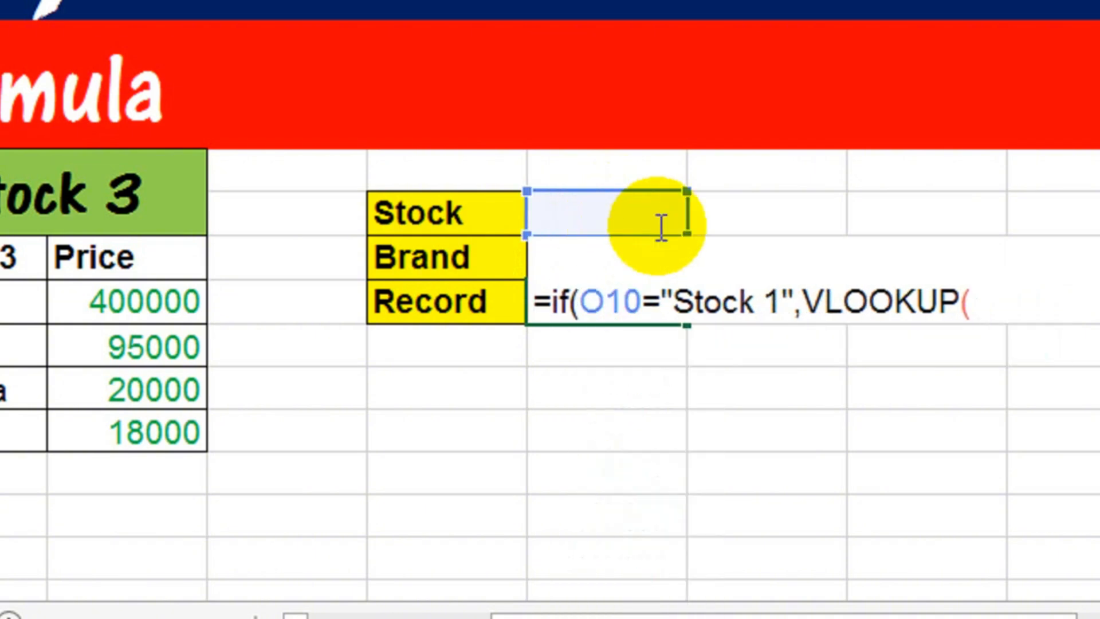
{"action": "left_click", "coordinate": [980, 299]}
Step: Use the Brand input cell O11 as the lookup value of the Stock 1 VLOOKUP
{"action": "left_click", "coordinate": [560, 221]}
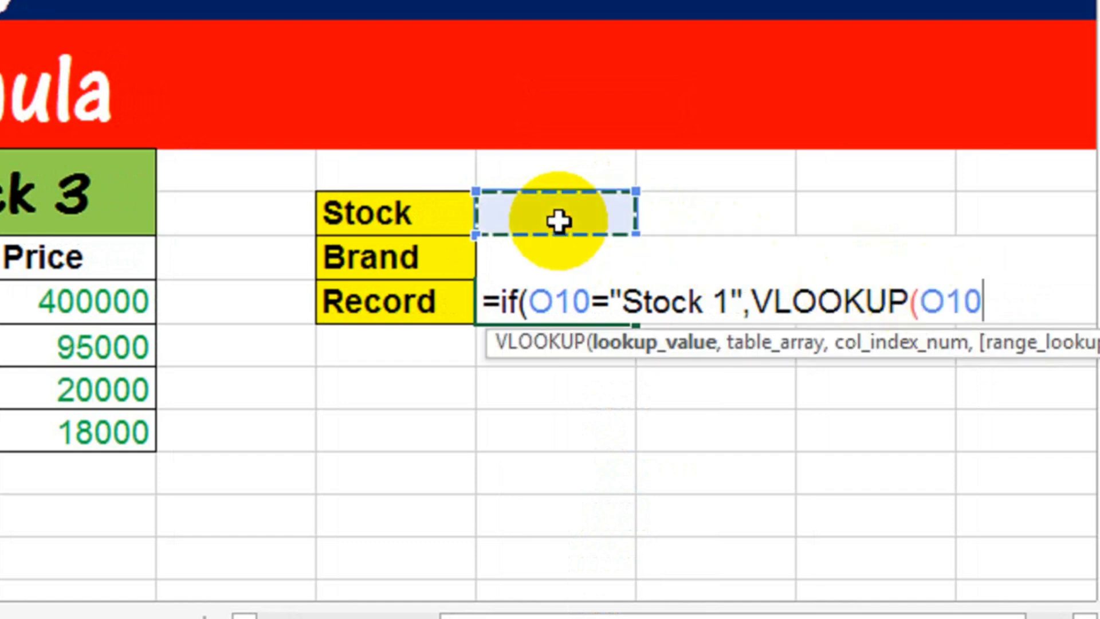
{"action": "key", "text": "Down"}
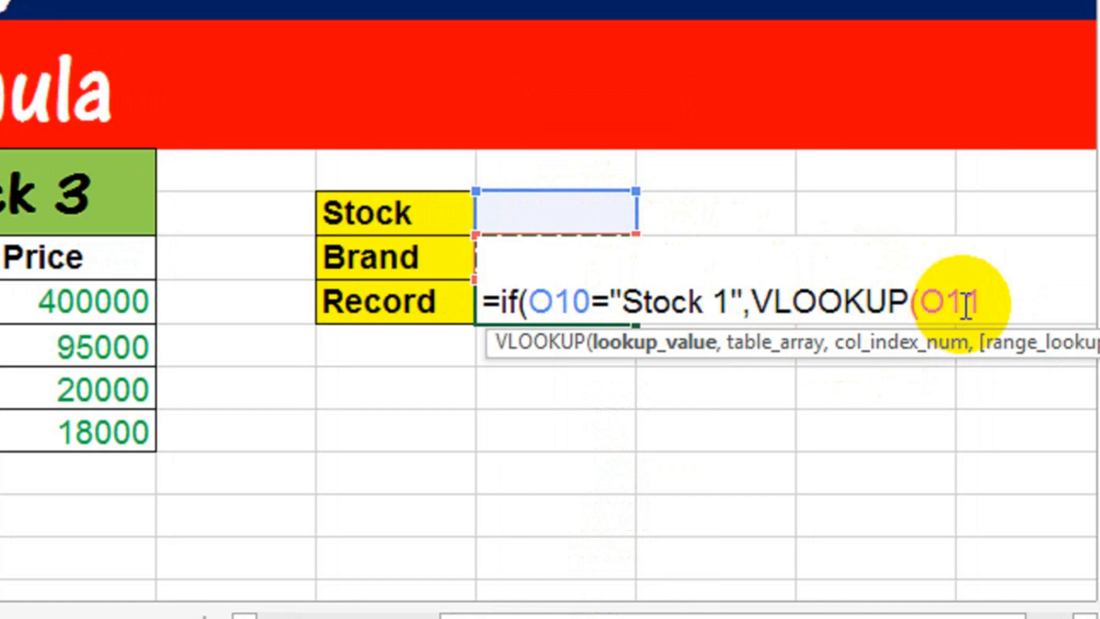
{"action": "type", "text": ","}
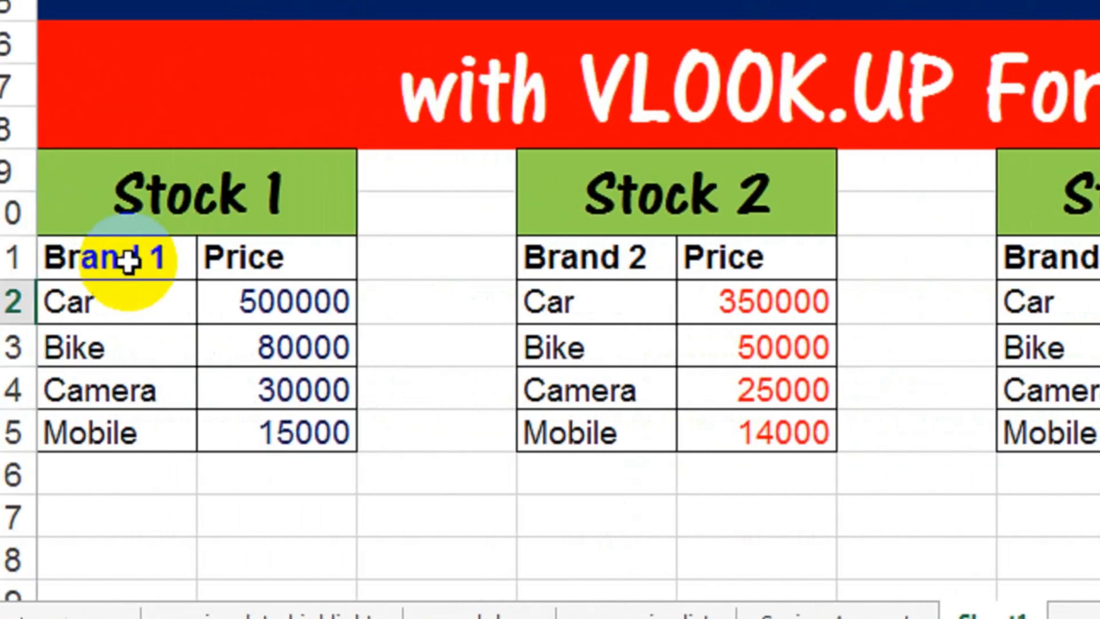
Step: Set the Stock 1 brand and price table E11:F15, headers included, as the VLOOKUP's table array
{"action": "left_click", "coordinate": [126, 261]}
{"action": "key", "text": "shift+Down"}
{"action": "key", "text": "shift+Right"}
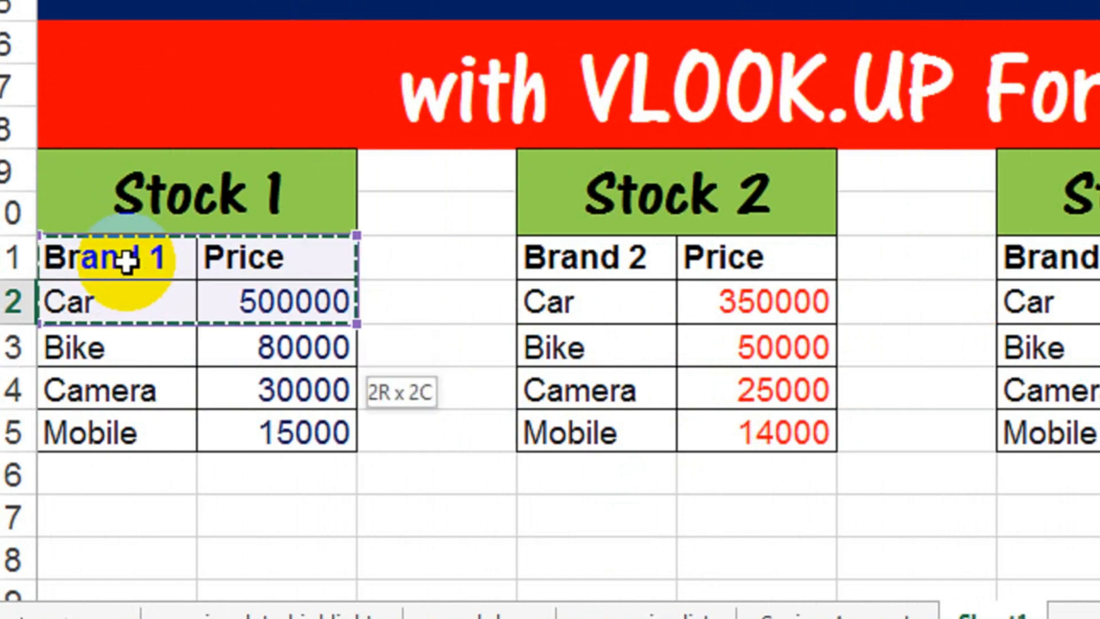
{"action": "key", "text": "shift+Down"}
{"action": "key", "text": "shift+Down"}
{"action": "key", "text": "shift+Down"}
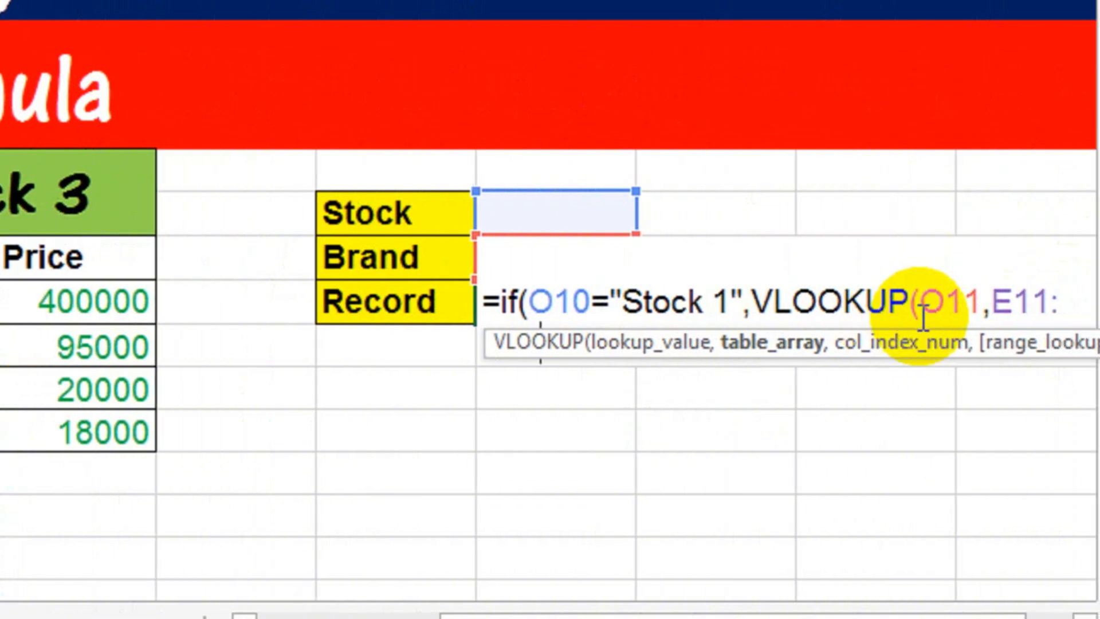
{"action": "type", "text": ","}
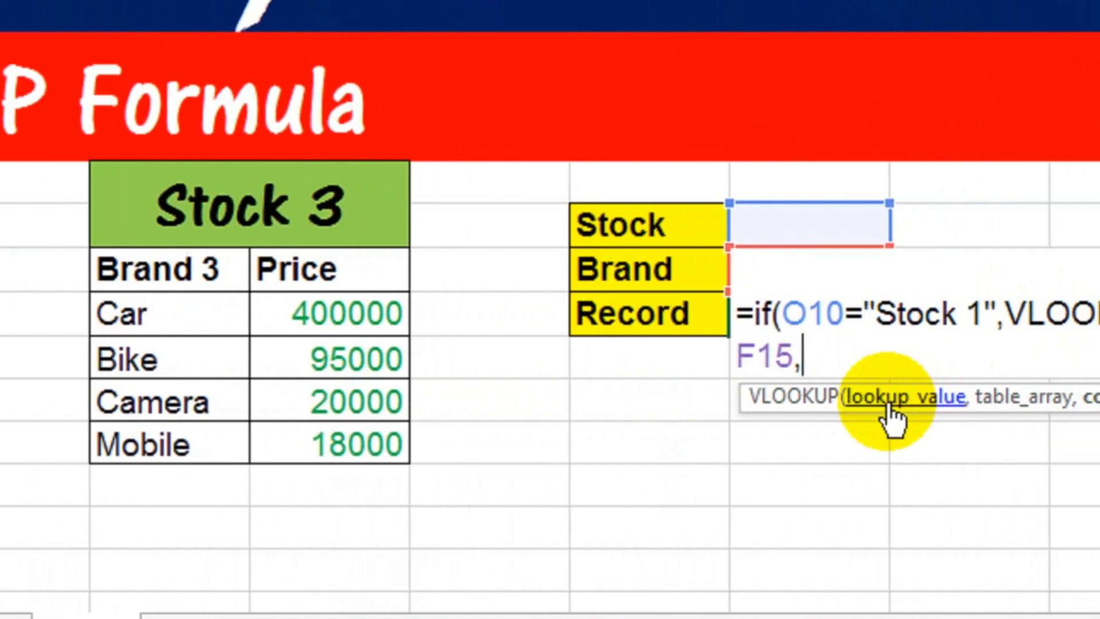
Step: Finish the Stock 1 VLOOKUP with column index 2 and exact match 0, and proceed to the IF's false value
{"action": "type", "text": "2"}
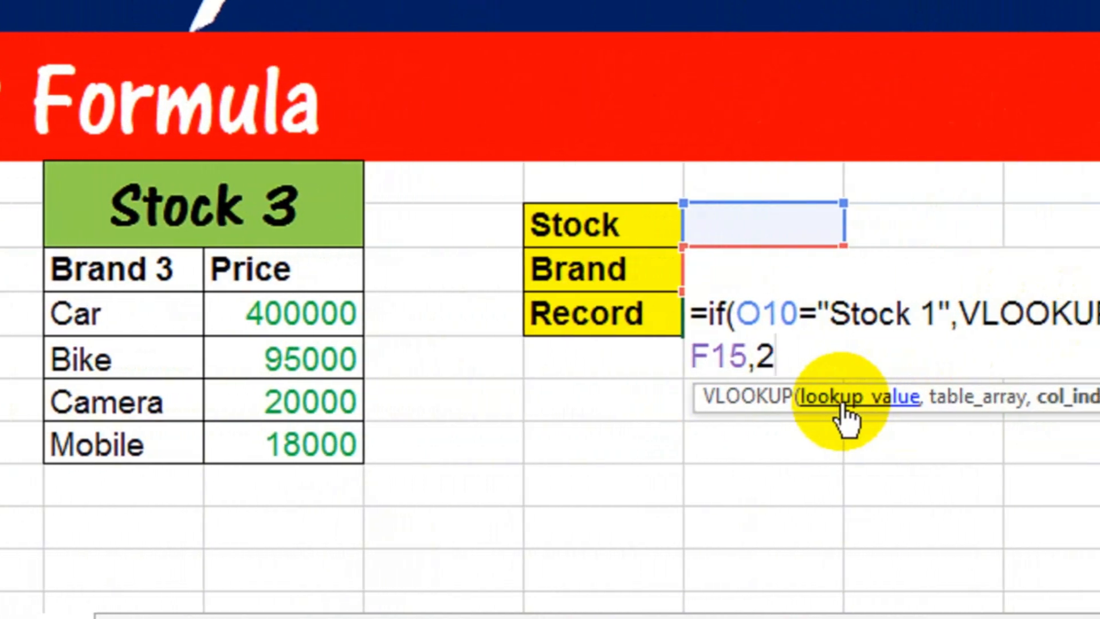
{"action": "type", "text": ","}
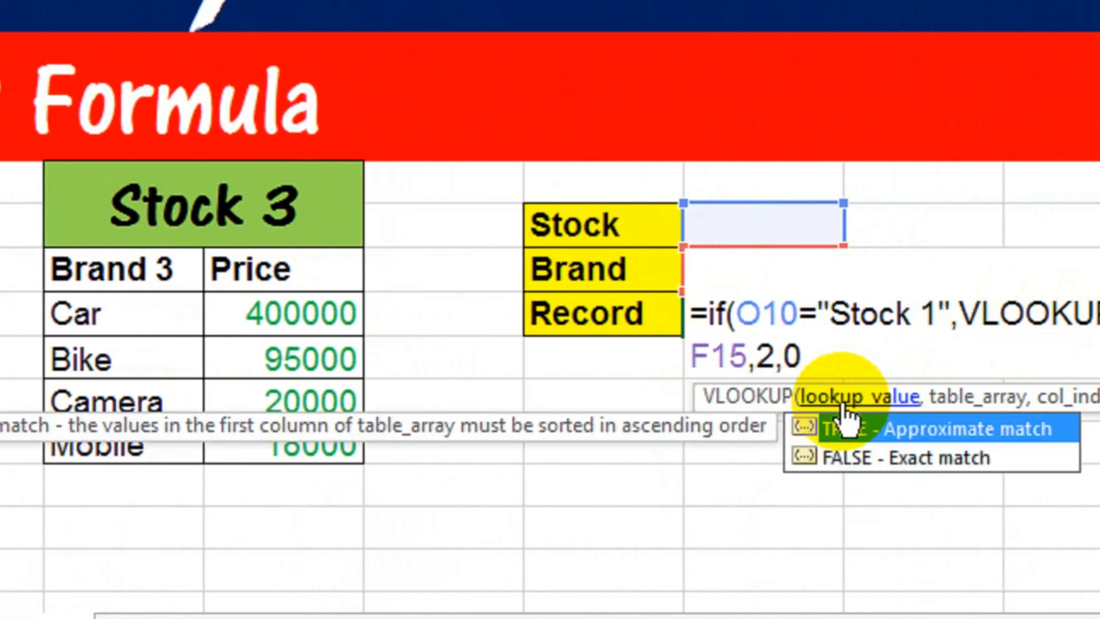
{"action": "type", "text": "0)"}
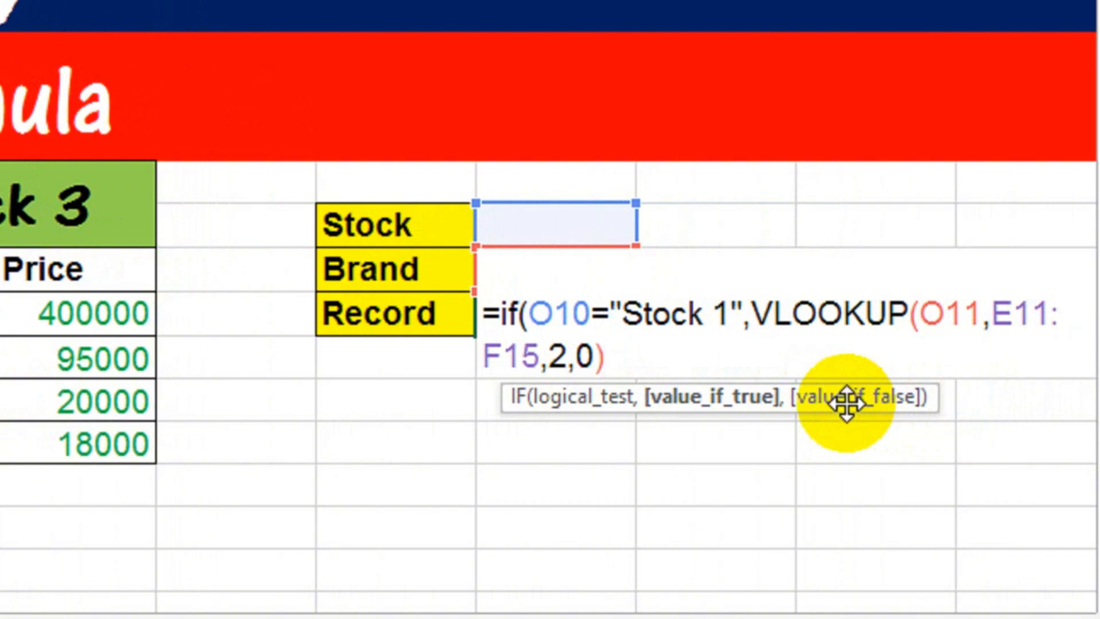
{"action": "type", "text": ","}
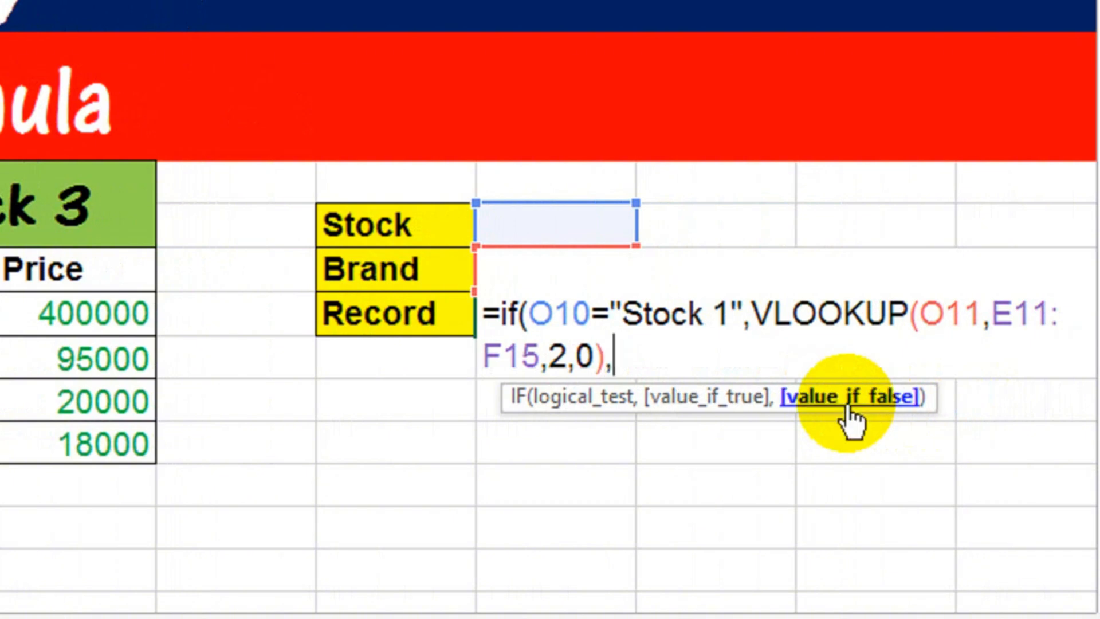
{"action": "type", "text": "vlo"}
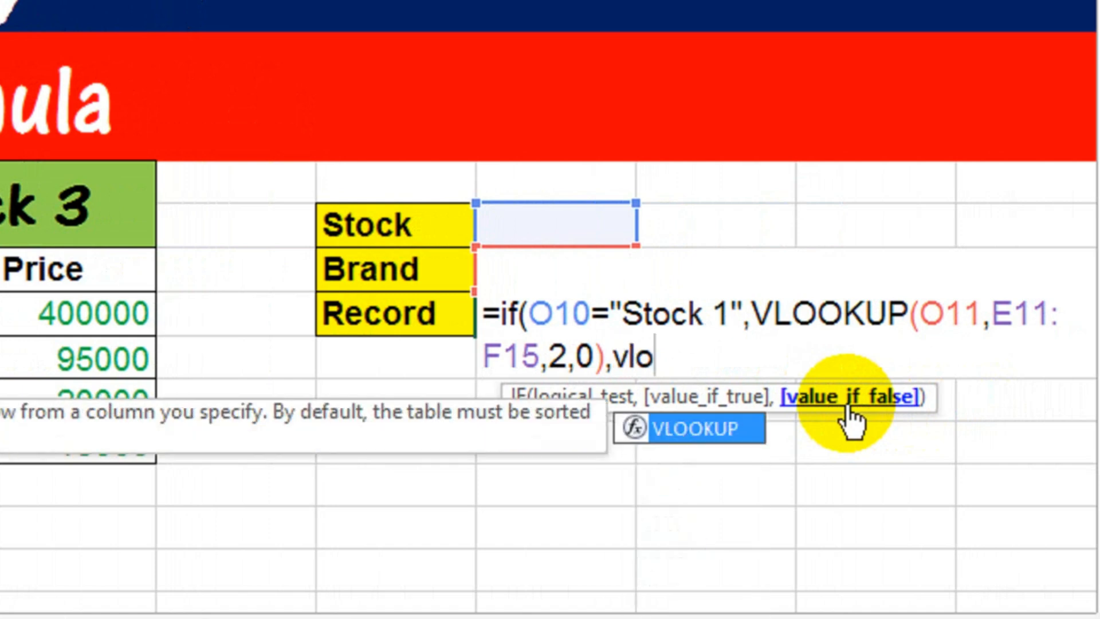
{"action": "key", "text": "BackSpace"}
{"action": "key", "text": "BackSpace"}
{"action": "key", "text": "BackSpace"}
Step: Nest a second IF as the false value, testing whether O10 equals "Stock 2"
{"action": "type", "text": "if("}
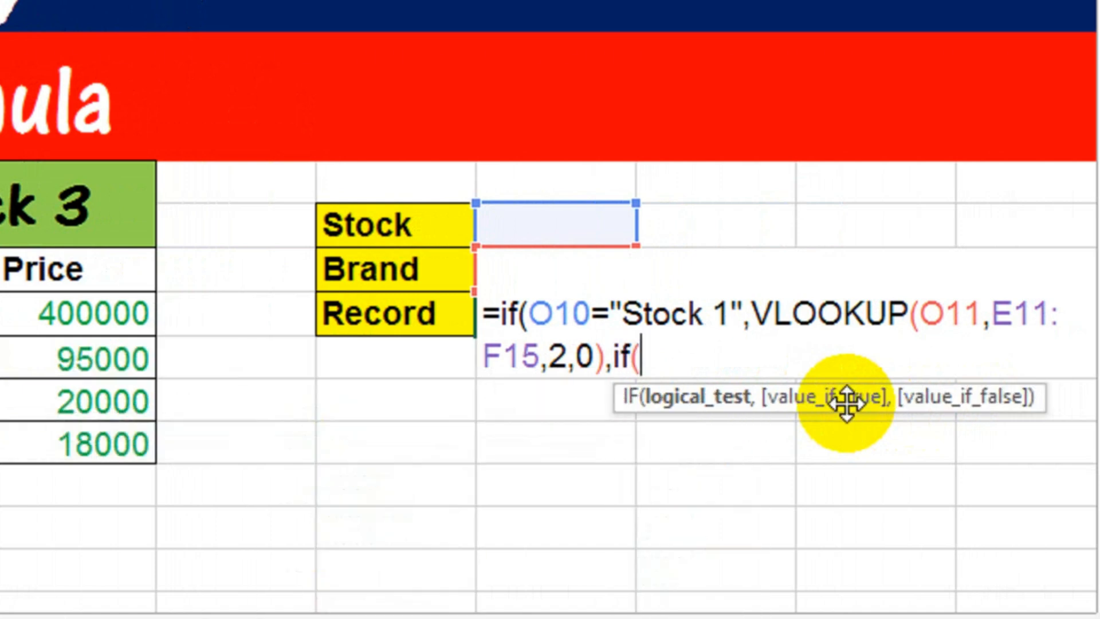
{"action": "left_click", "coordinate": [570, 227]}
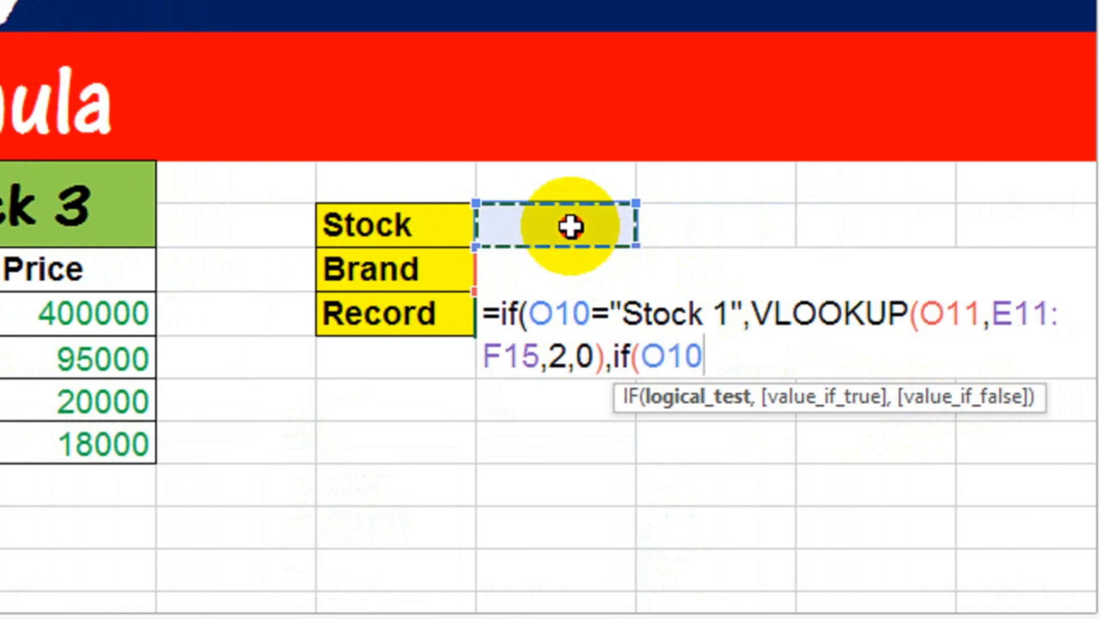
{"action": "type", "text": "=\"Stock 2"}
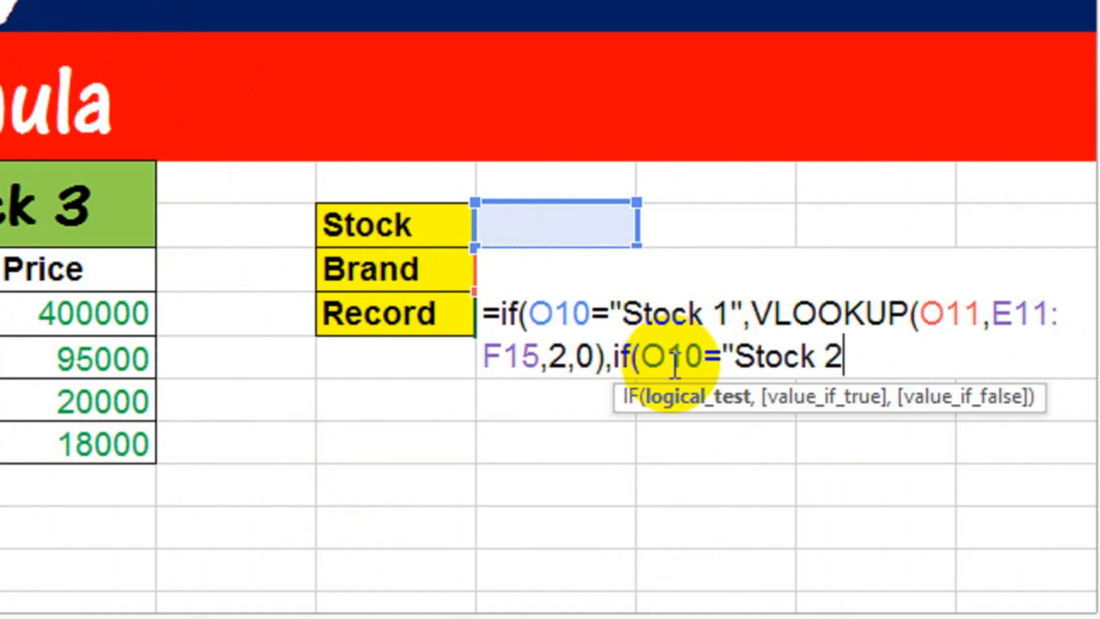
{"action": "type", "text": "\","}
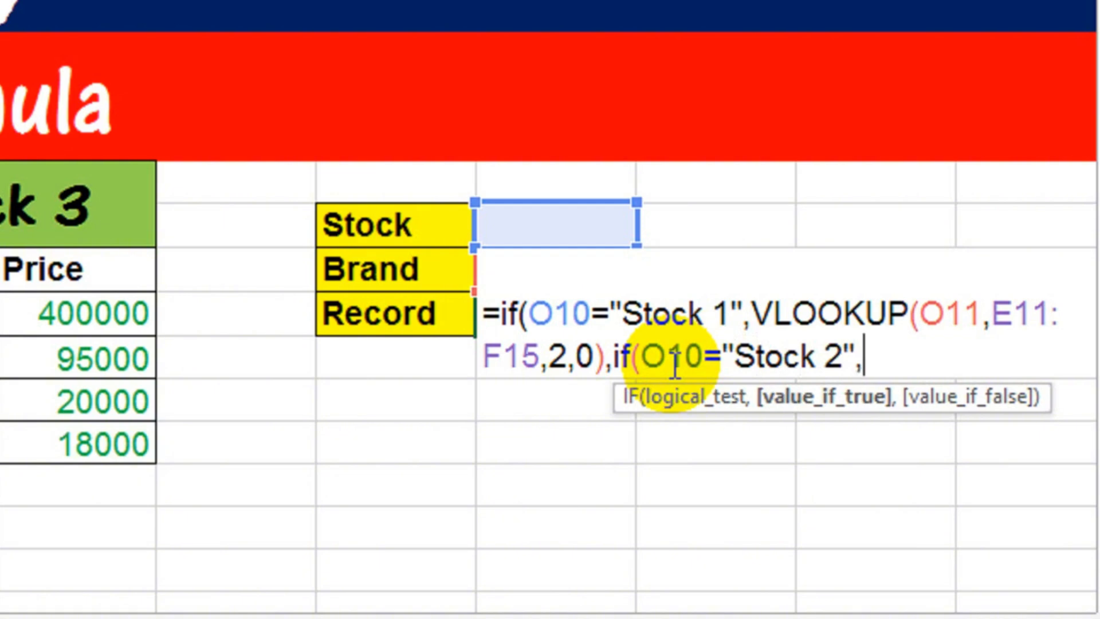
{"action": "type", "text": "vlo"}
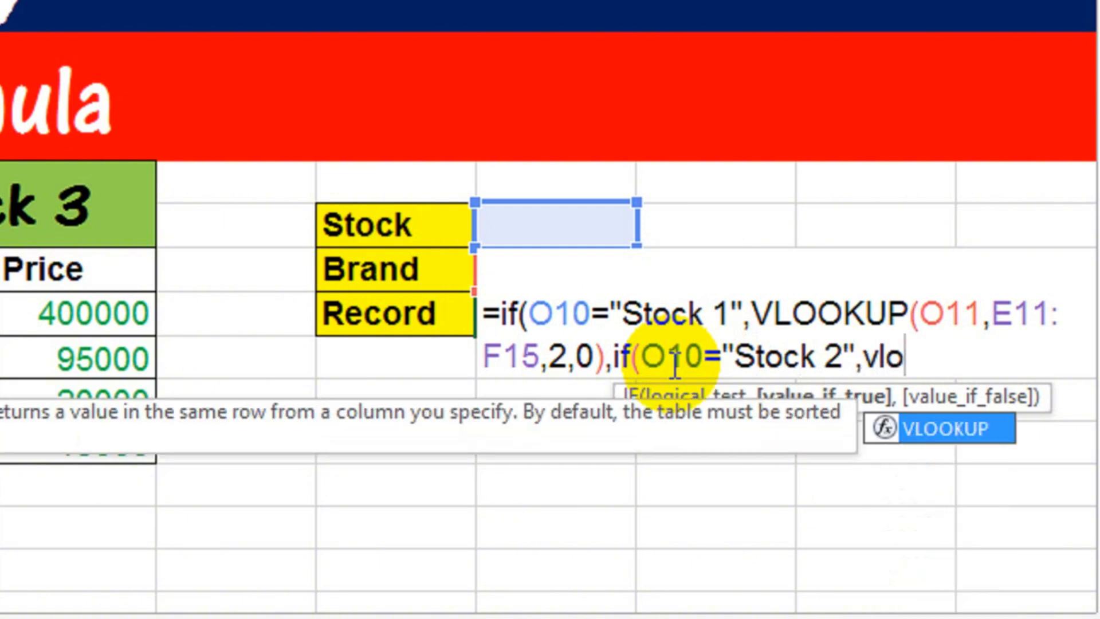
Step: Add a VLOOKUP as the nested IF's true value, with the Brand input cell O11 as its lookup value
{"action": "key", "text": "Tab"}
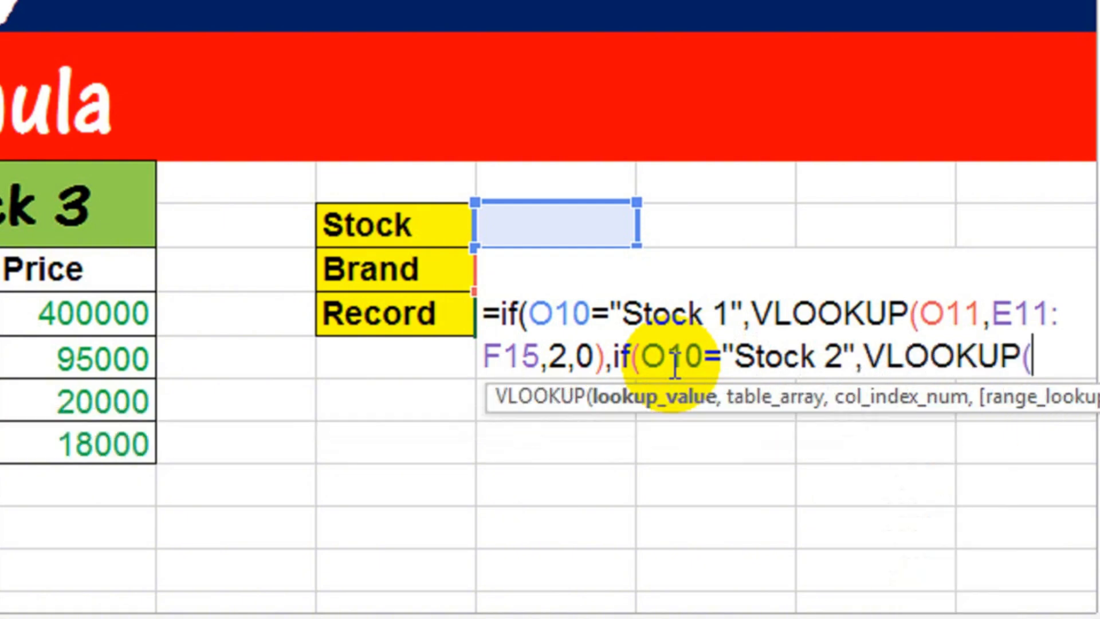
{"action": "left_click", "coordinate": [594, 230]}
{"action": "key", "text": "Down"}
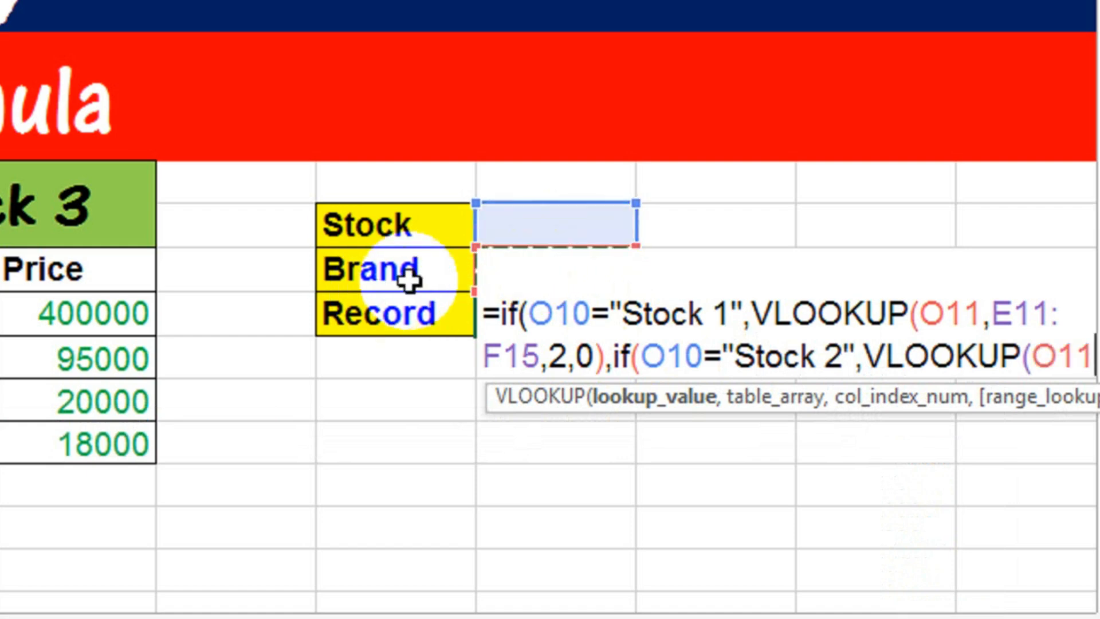
{"action": "type", "text": ","}
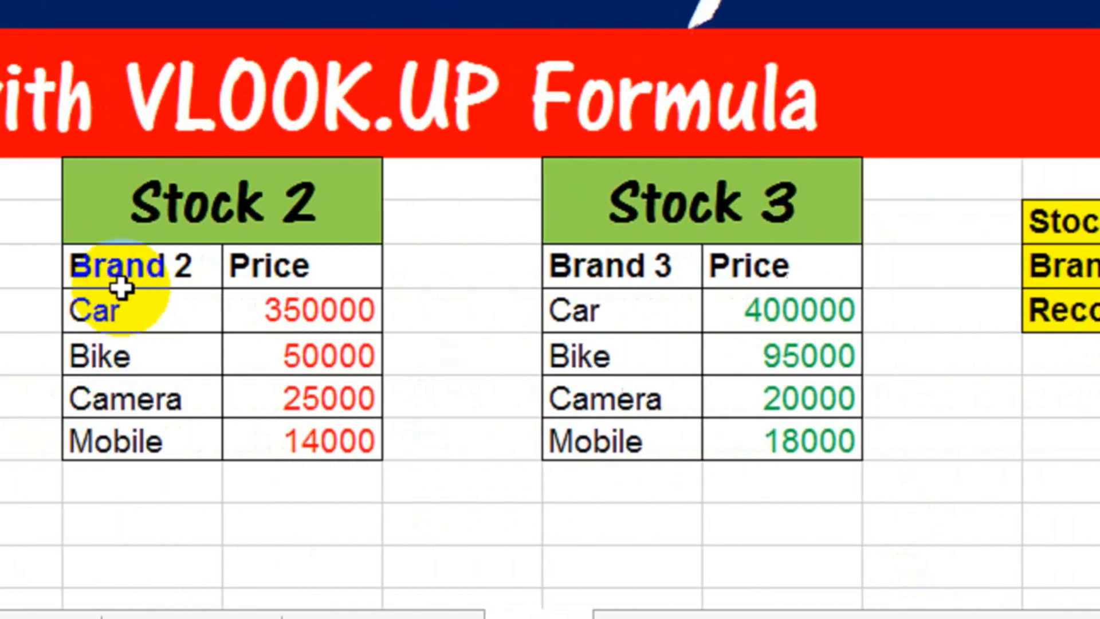
Step: Complete the Stock 2 VLOOKUP with table array H11:I15, column index 2 and exact match 0
{"action": "left_click_drag", "start_coordinate": [219, 275], "coordinate": [459, 441]}
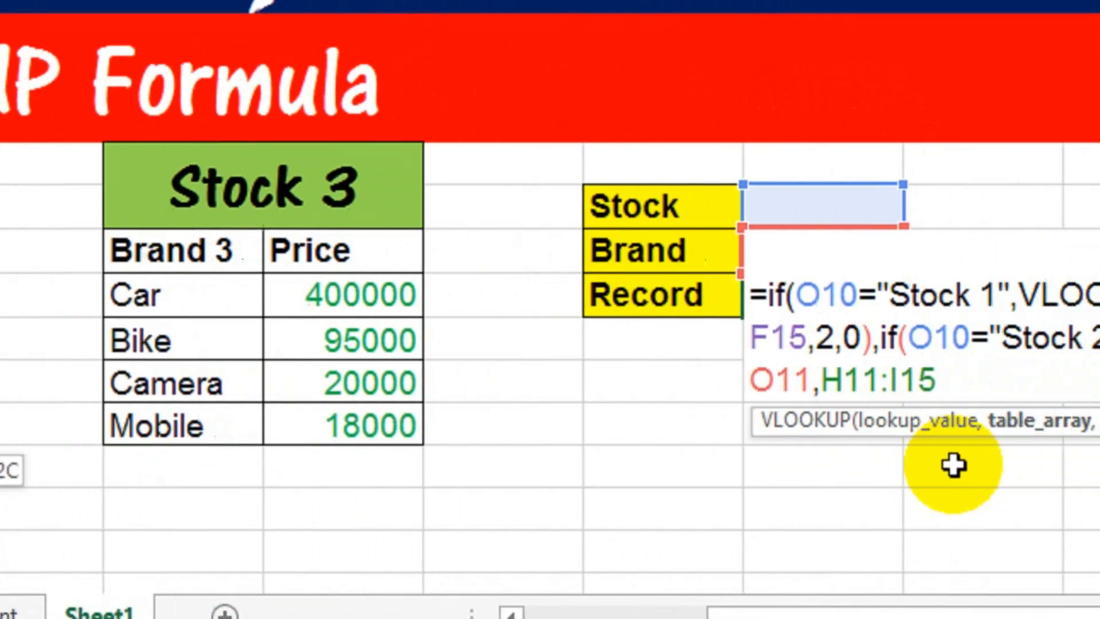
{"action": "type", "text": ",H11:I15,"}
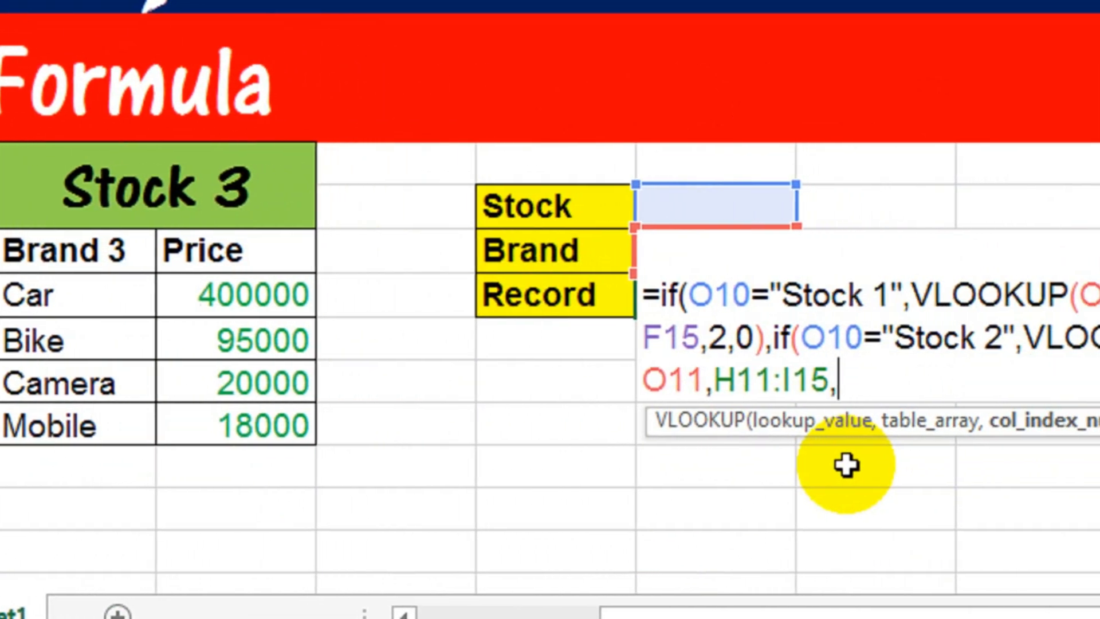
{"action": "type", "text": "2"}
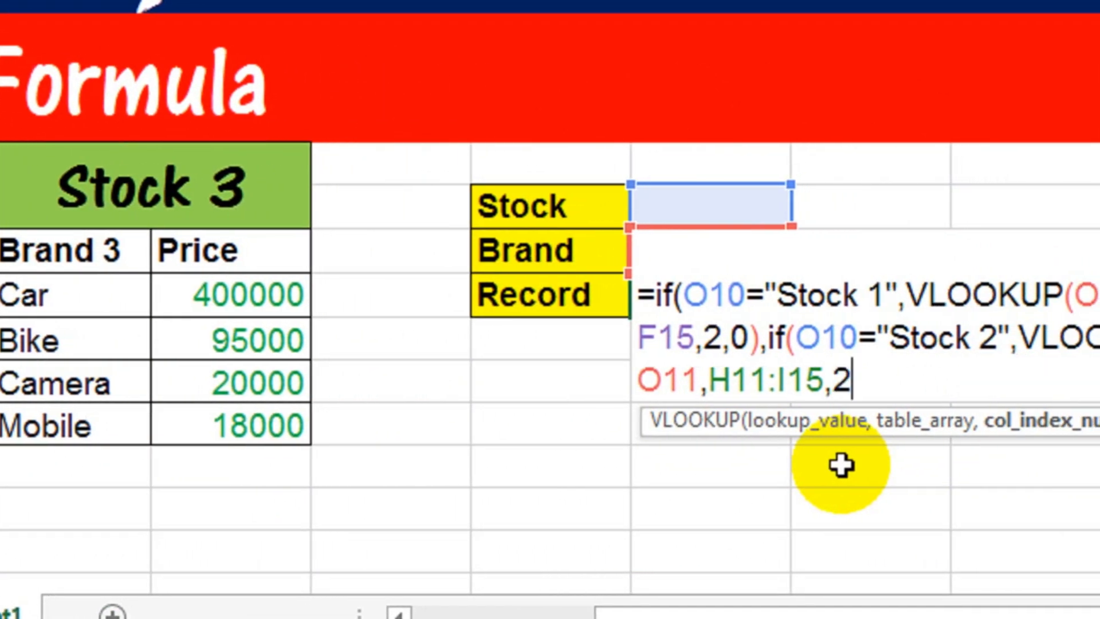
{"action": "type", "text": ",0)"}
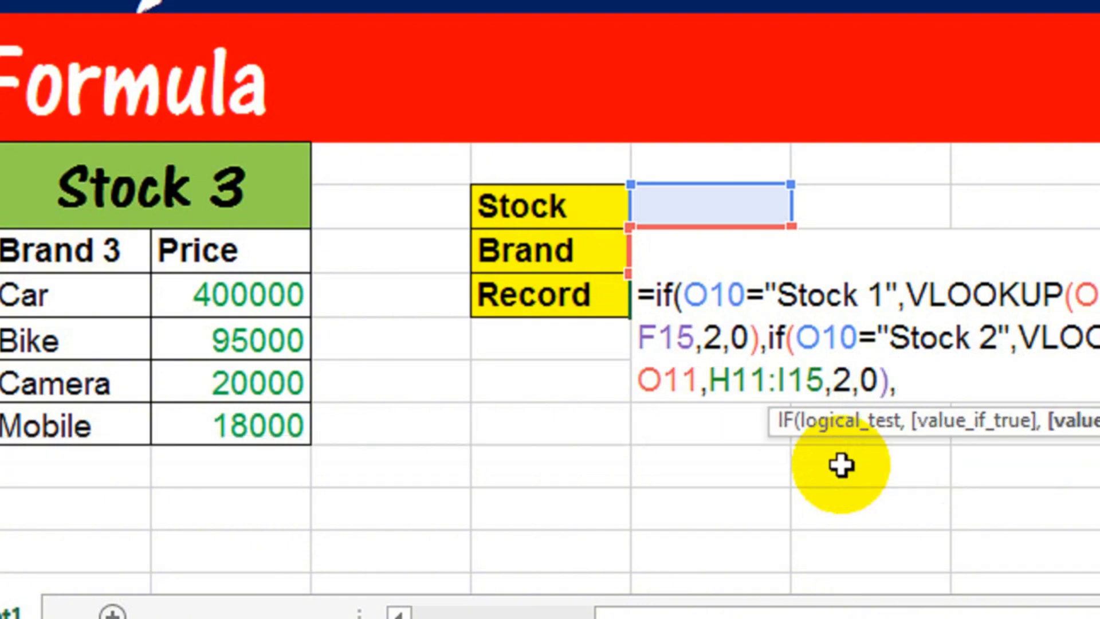
{"action": "type", "text": ",if("}
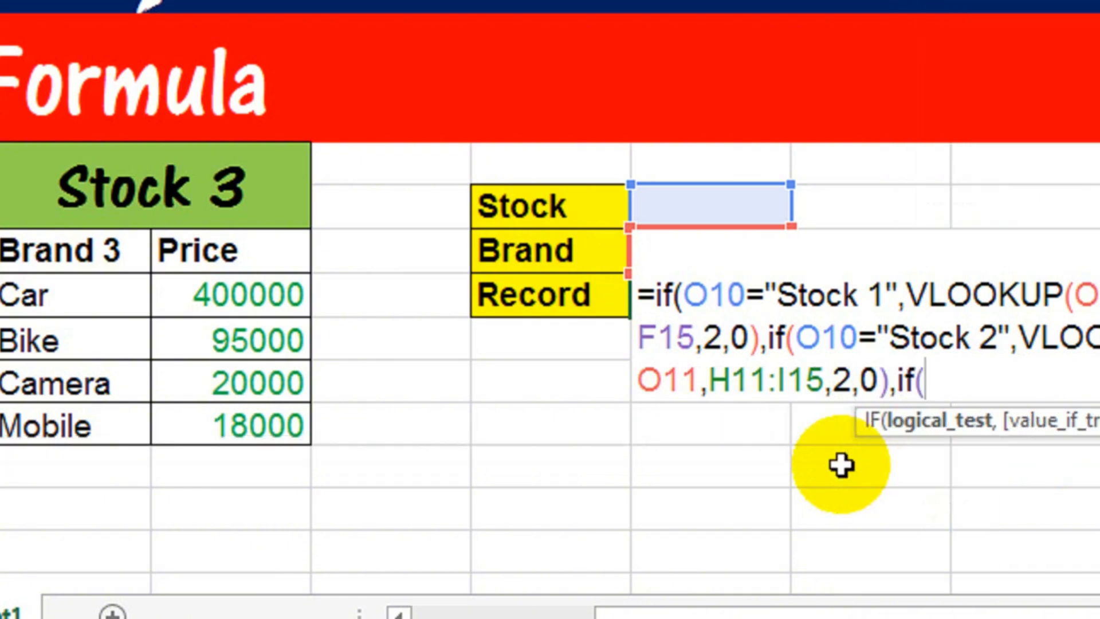
Step: Nest a third IF as the second IF's false value, testing whether O10 equals "Stock 3"
{"action": "left_click", "coordinate": [627, 205]}
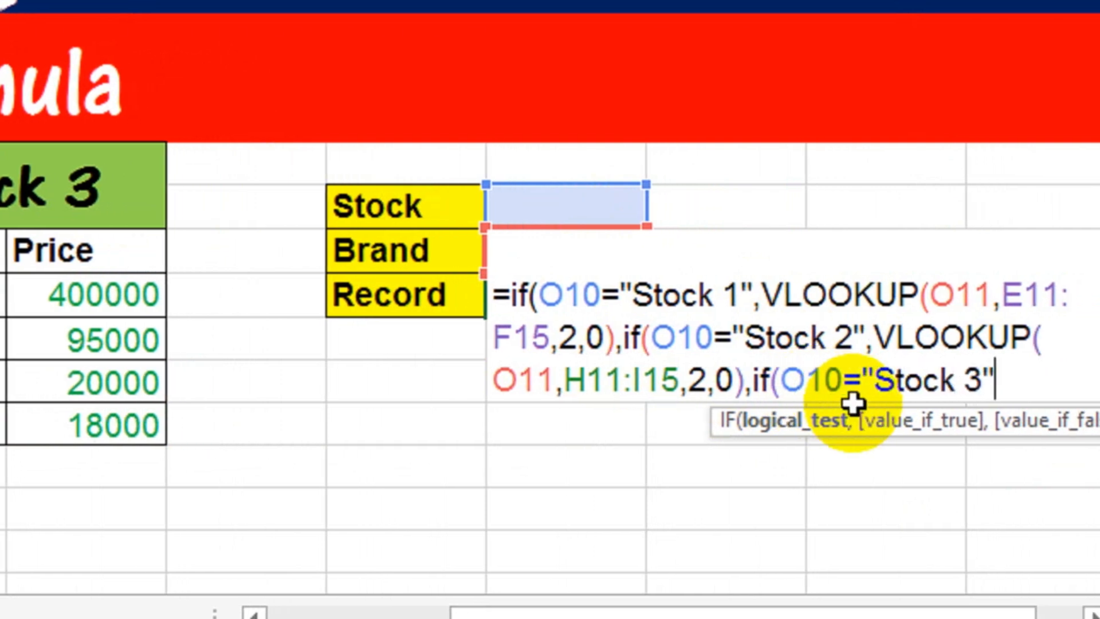
{"action": "type", "text": ","}
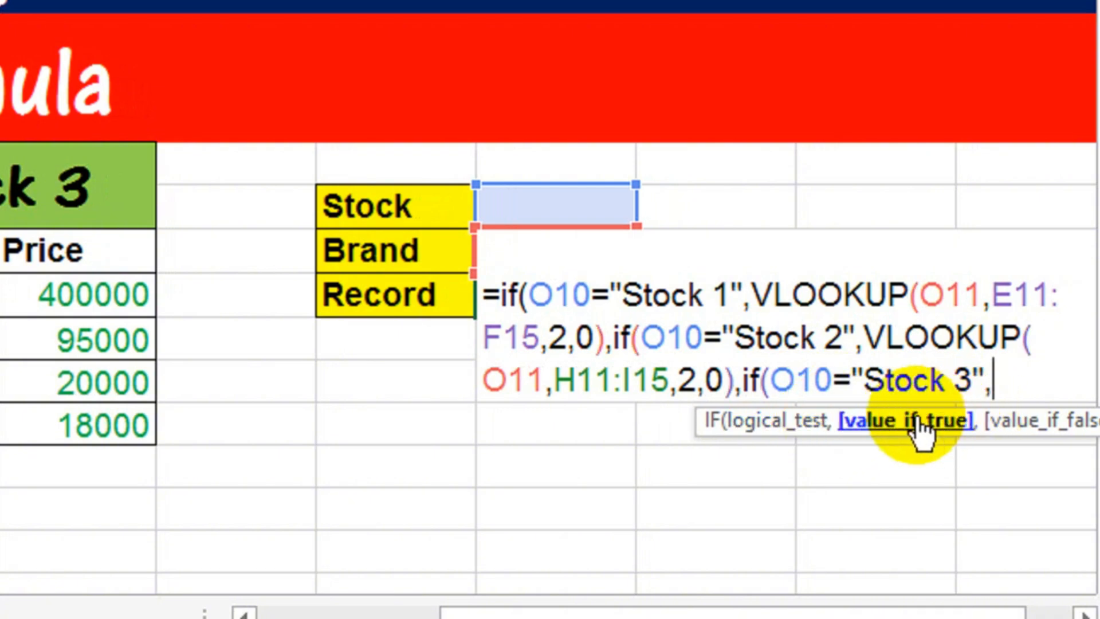
{"action": "type", "text": "vlo"}
Step: Add a VLOOKUP as the third IF's true value, with the Brand input cell O11 as its lookup value
{"action": "key", "text": "Tab"}
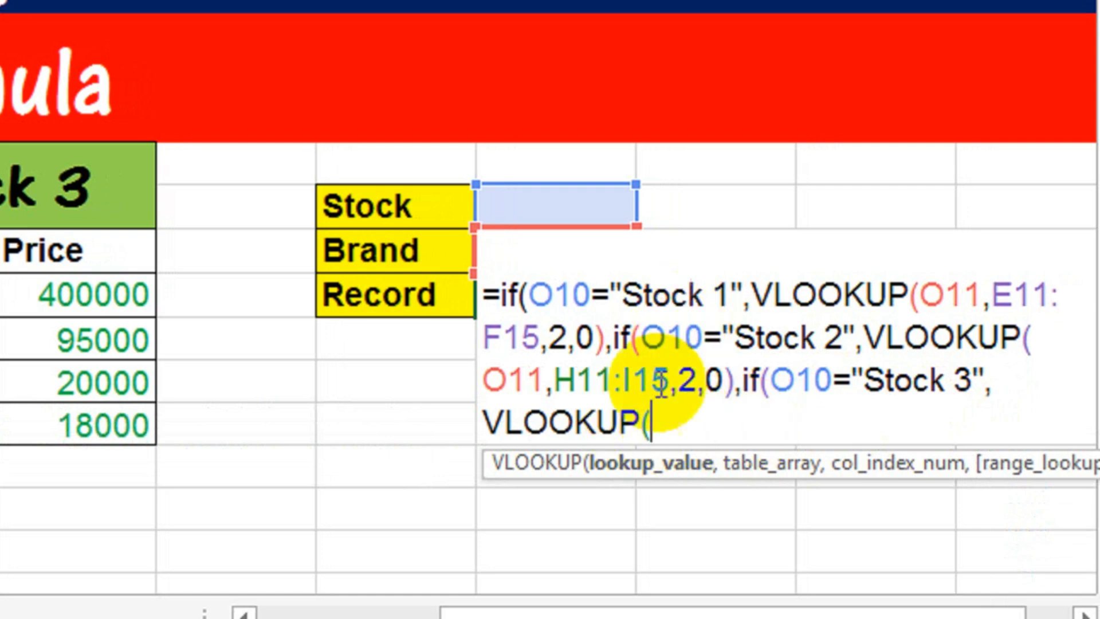
{"action": "type", "text": "O13"}
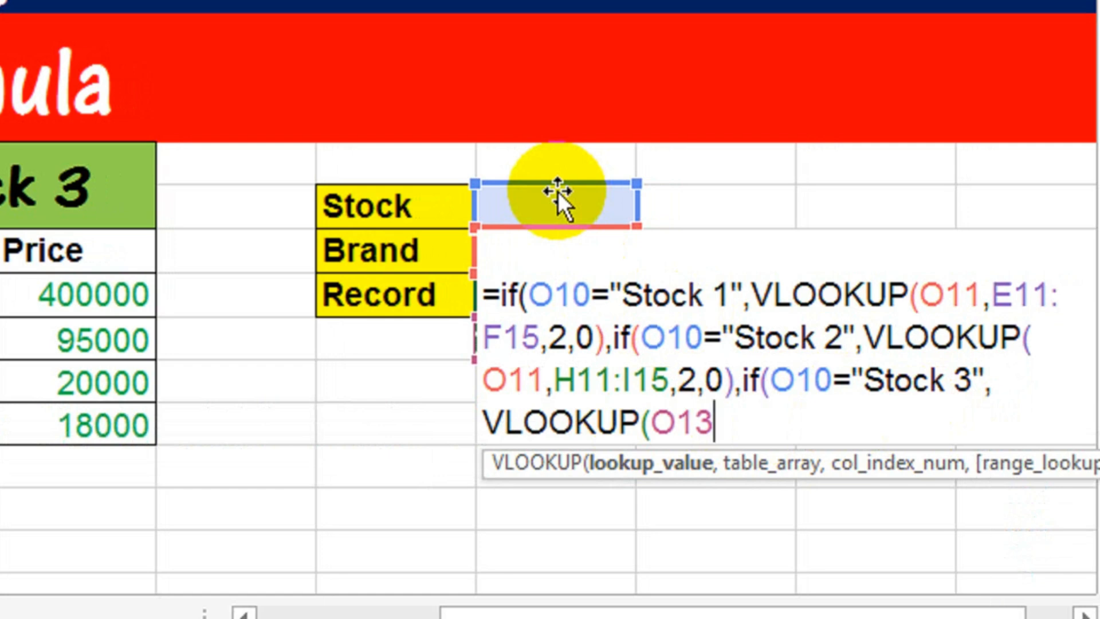
{"action": "key", "text": "Up"}
{"action": "key", "text": "Up"}
{"action": "key", "text": "Up"}
{"action": "key", "text": "Down"}
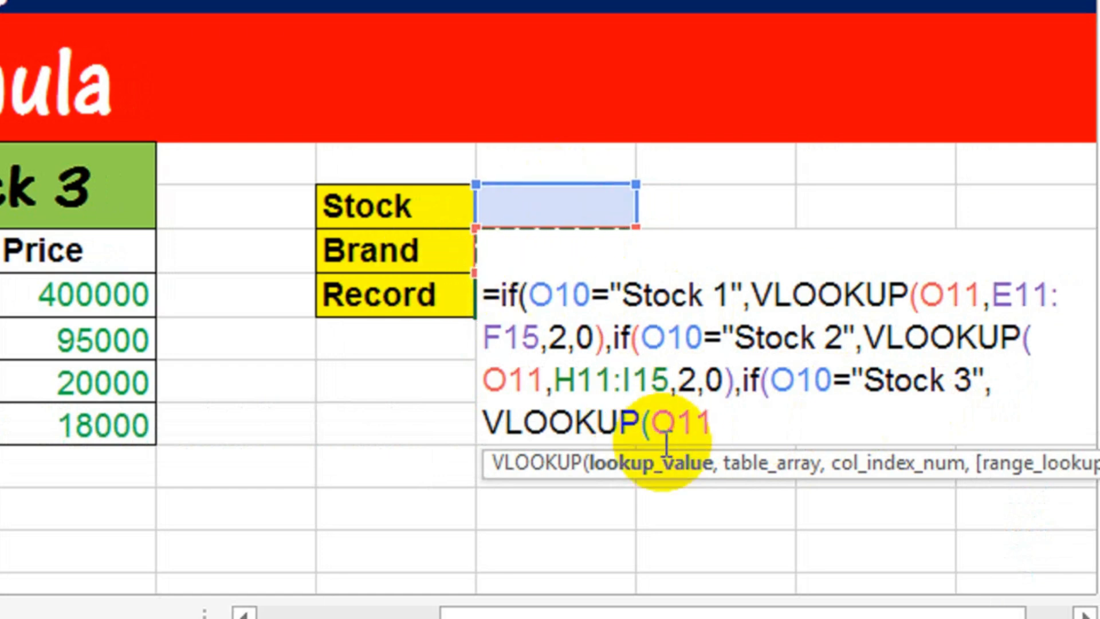
{"action": "type", "text": ","}
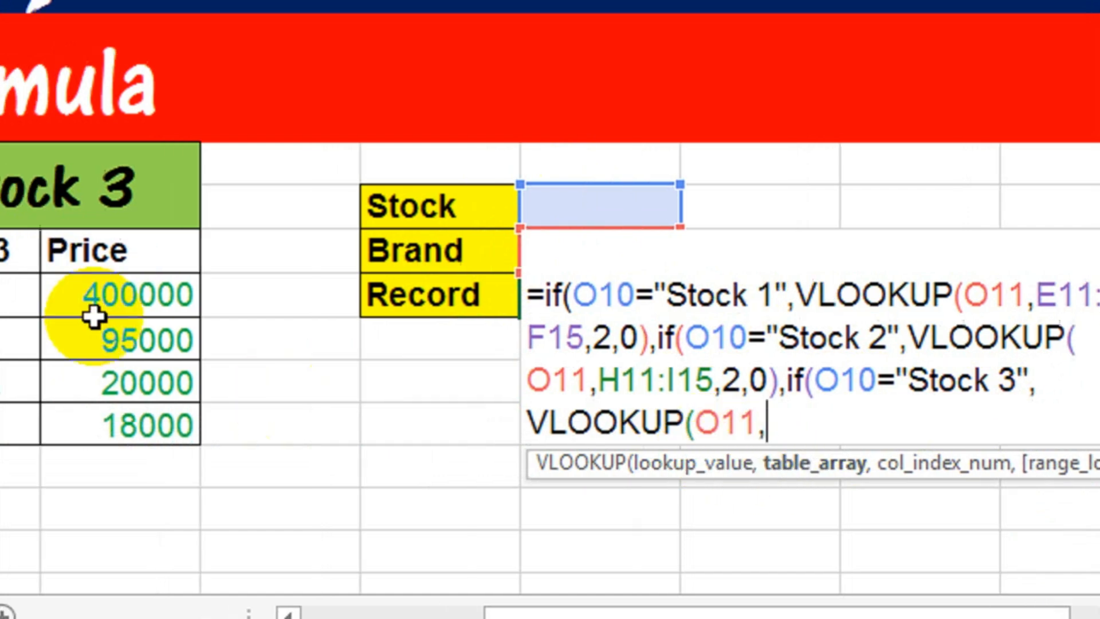
Step: Complete the Stock 3 VLOOKUP with table array K11:L15, column index 2 and exact match 0, close all the IFs and enter the formula
{"action": "left_click_drag", "start_coordinate": [167, 260], "coordinate": [390, 427]}
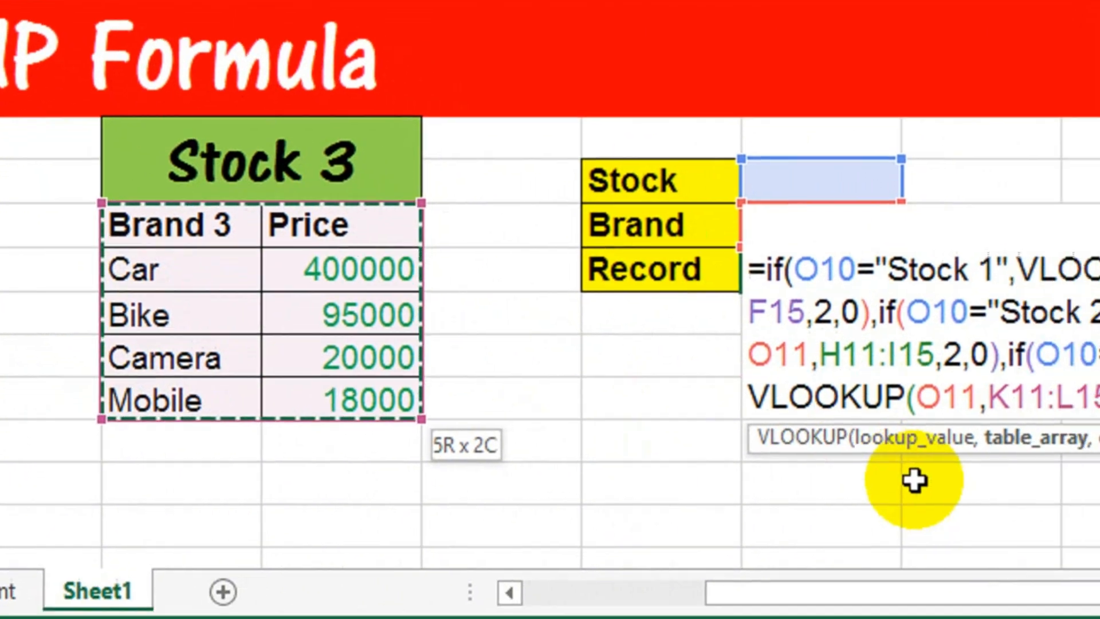
{"action": "type", "text": ","}
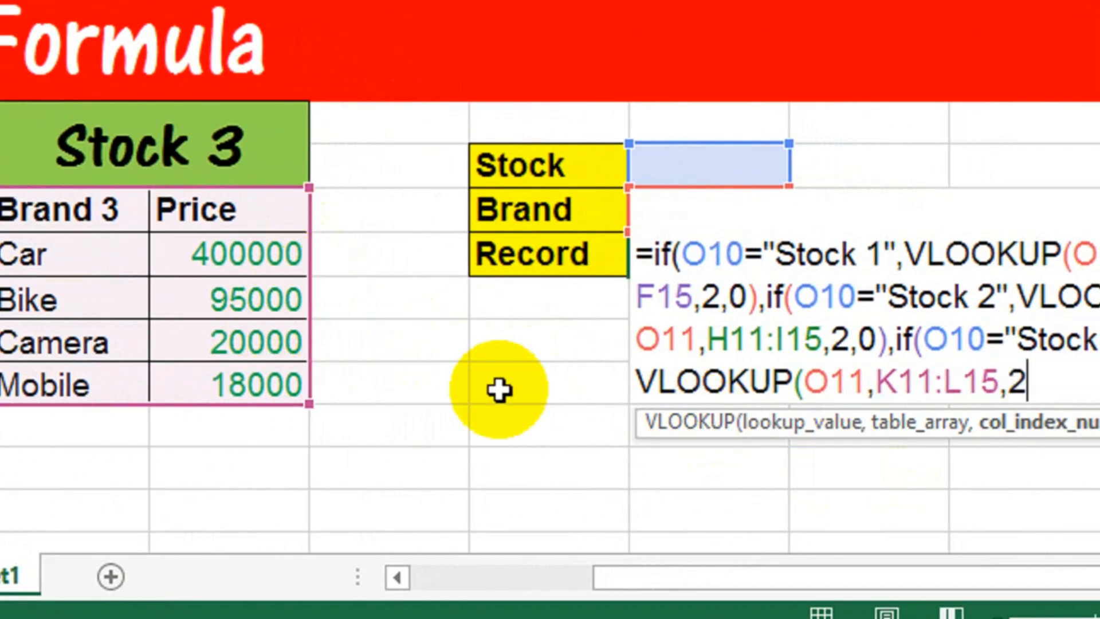
{"action": "type", "text": "2,0"}
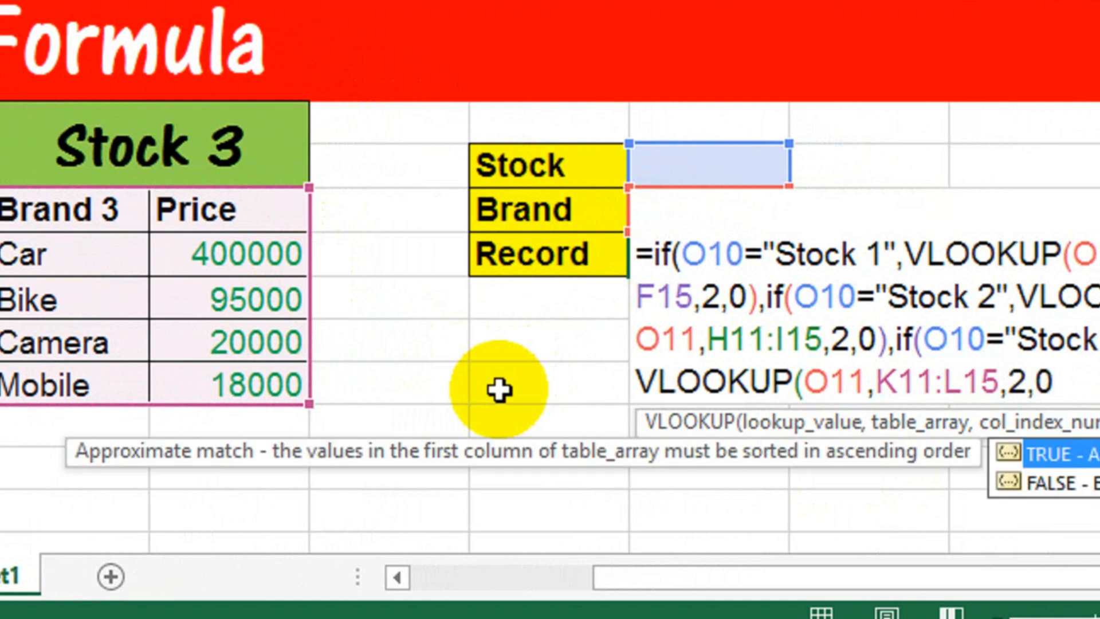
{"action": "type", "text": ")"}
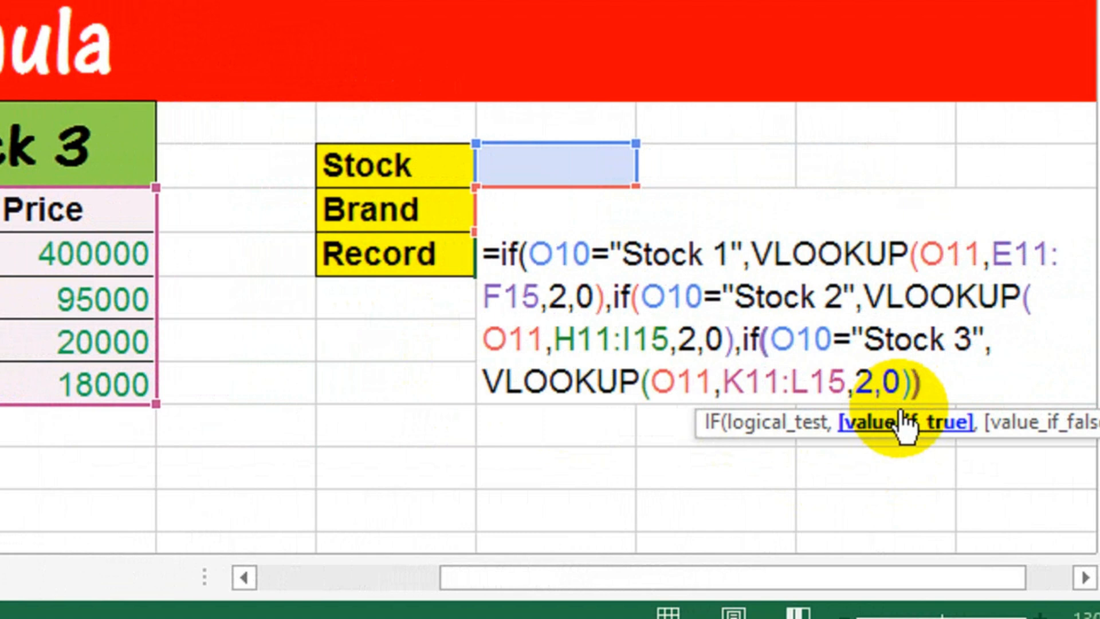
{"action": "type", "text": ")"}
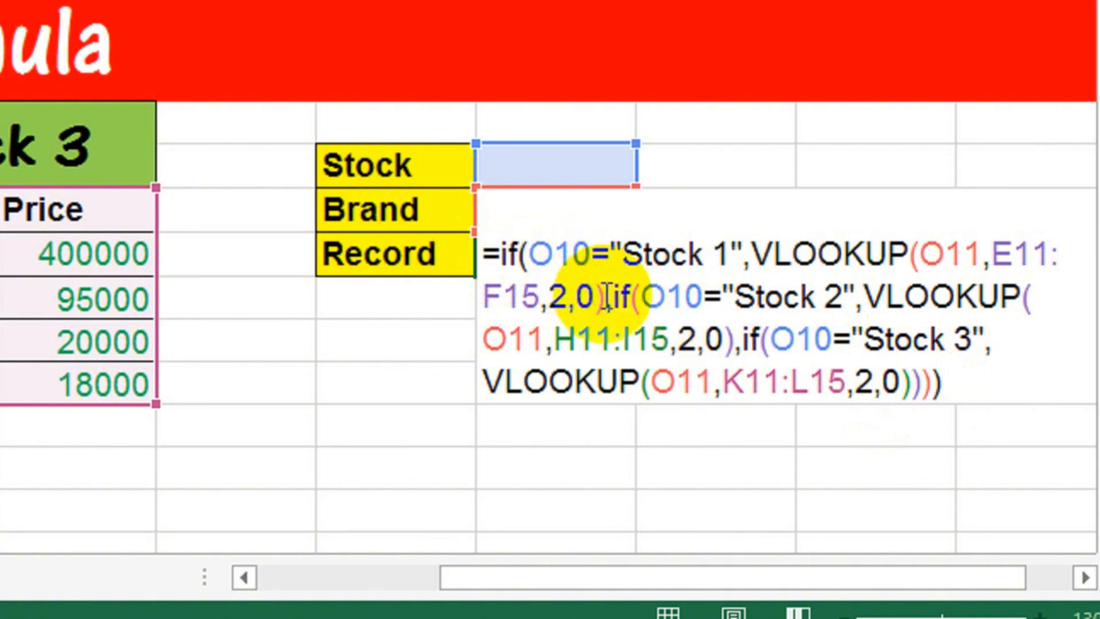
{"action": "key", "text": "Return"}
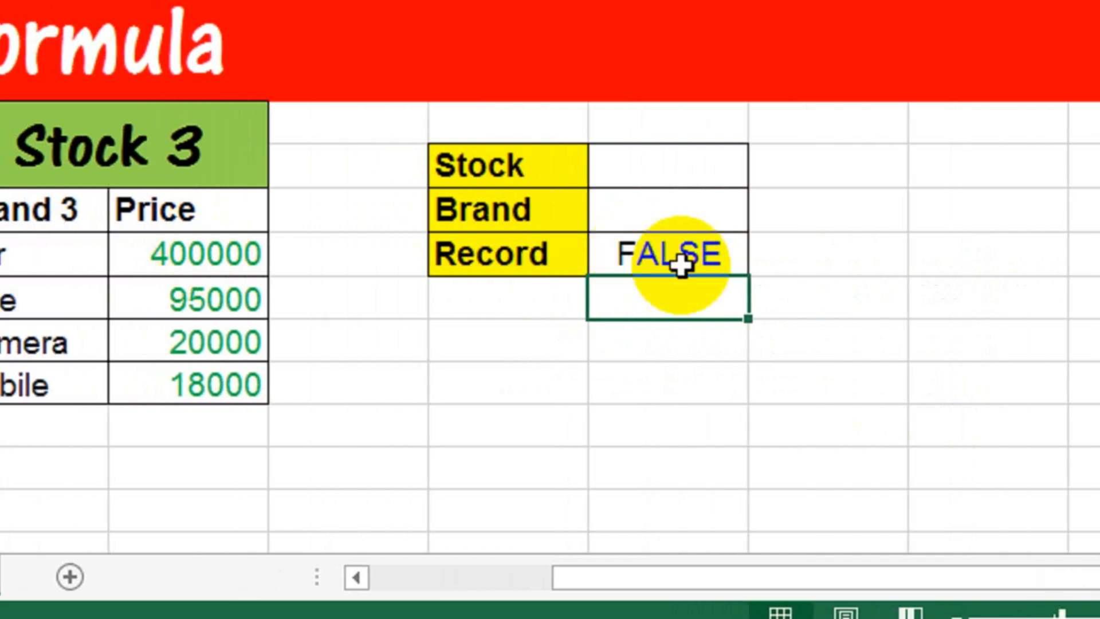
Step: Test the formula with Stock 2 as the stock and Camera as the brand, checking the Camera price in the Stock 2 table
{"action": "left_click", "coordinate": [663, 173]}
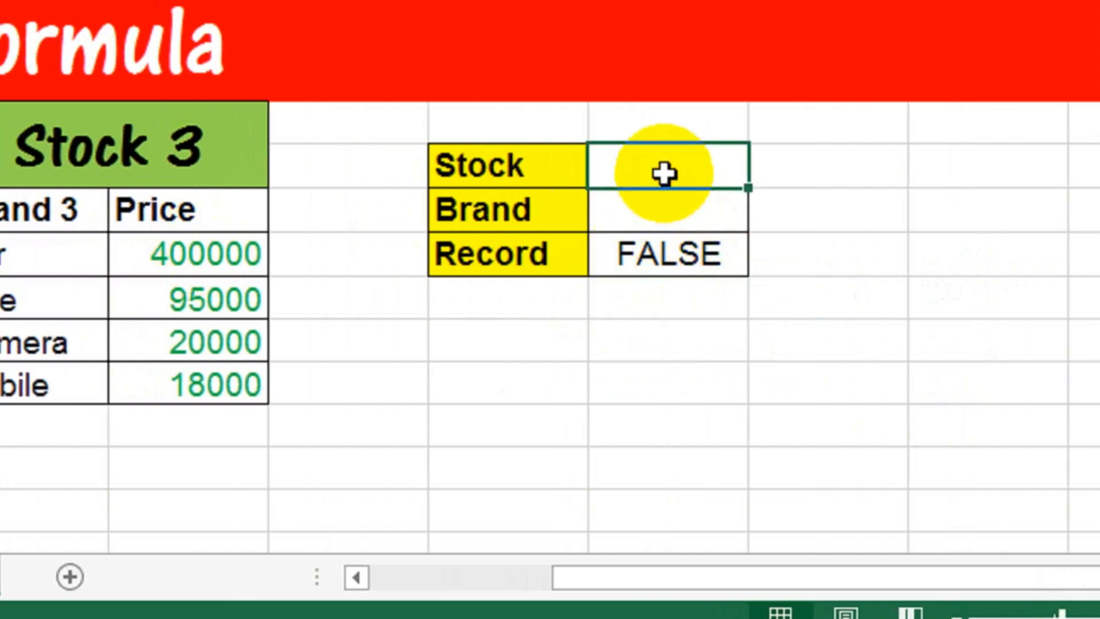
{"action": "left_click", "coordinate": [646, 225]}
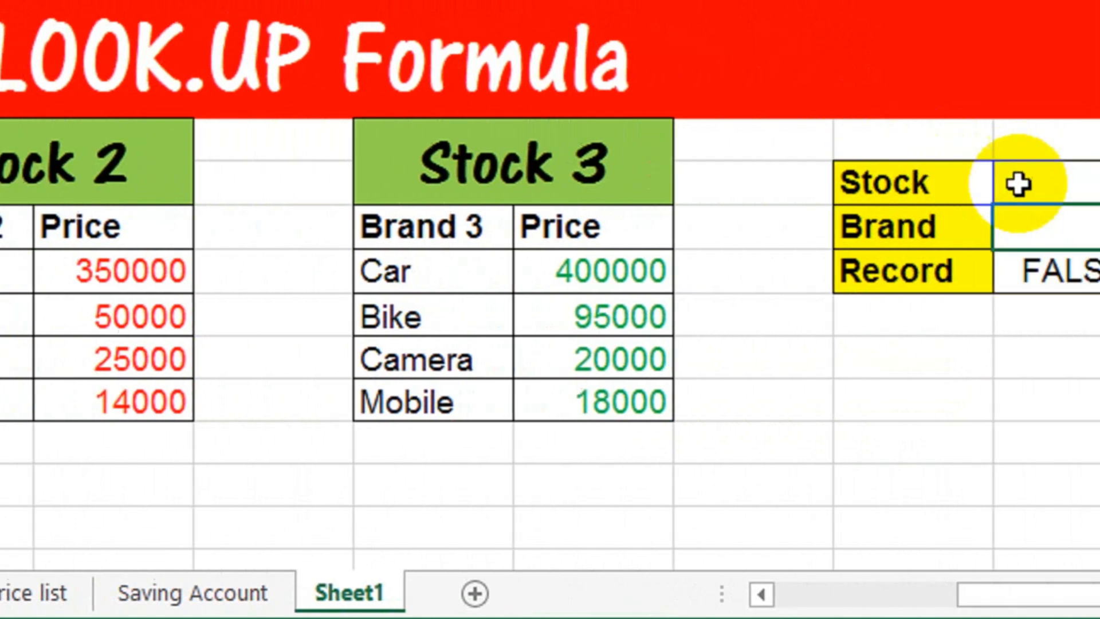
{"action": "left_click", "coordinate": [897, 183]}
{"action": "type", "text": "Stock 2"}
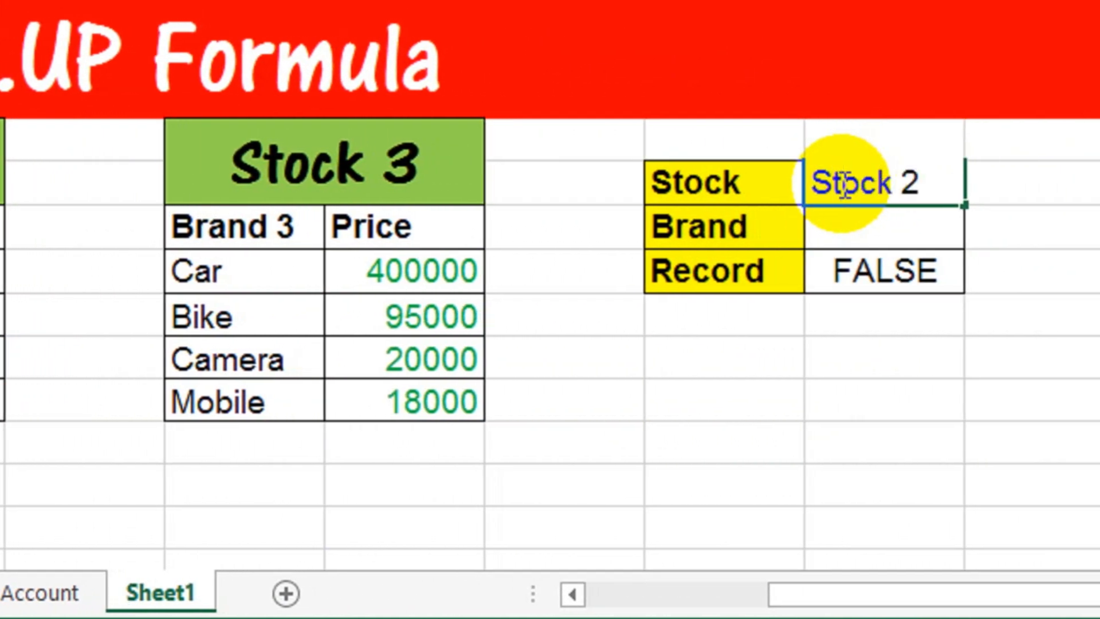
{"action": "key", "text": "Return"}
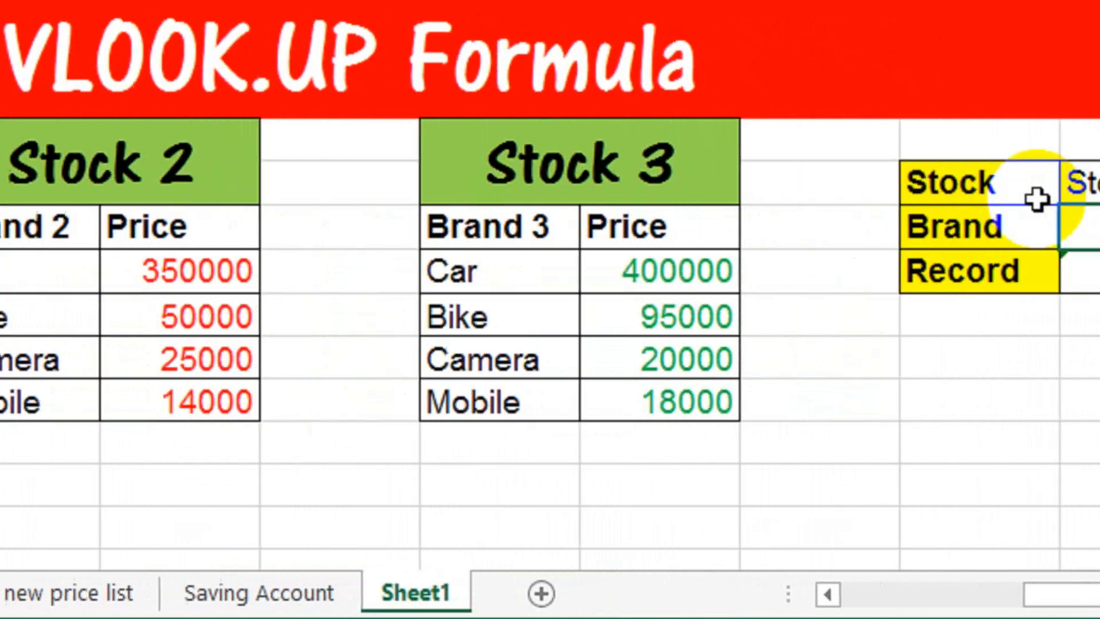
{"action": "type", "text": "Came"}
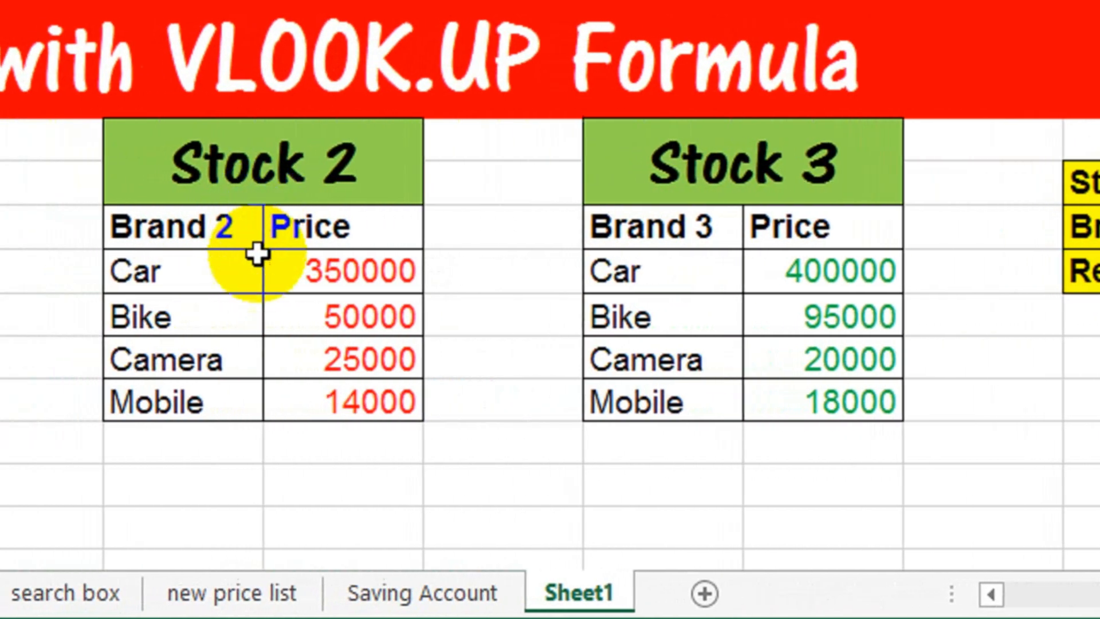
{"action": "left_click", "coordinate": [335, 359]}
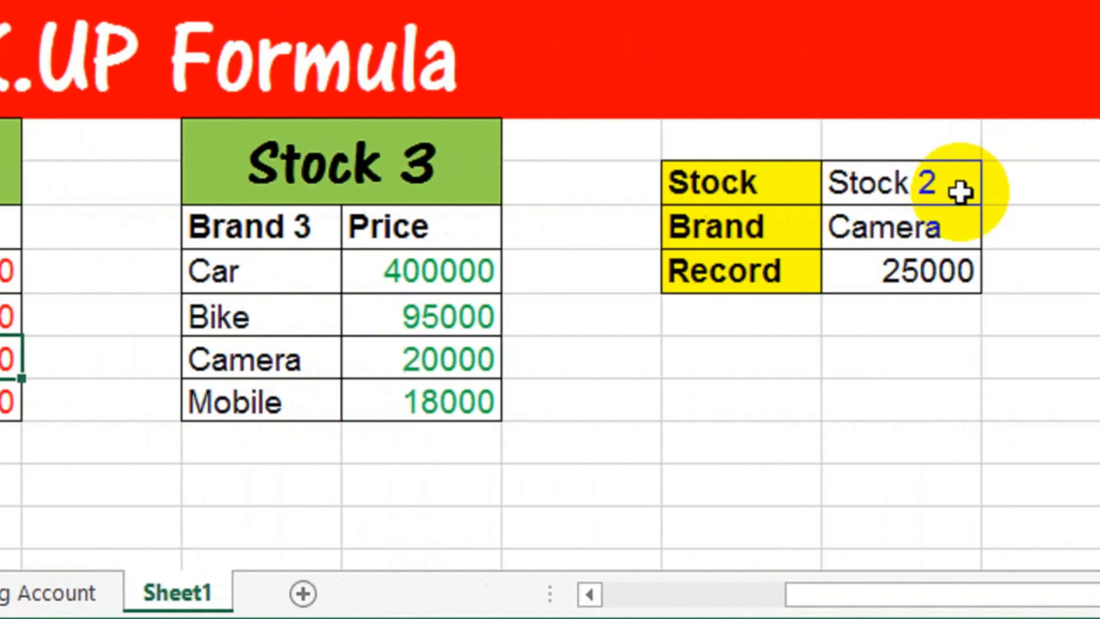
Step: Change the Stock input to Stock 3 and check the Camera price in the Stock 3 table
{"action": "left_click", "coordinate": [871, 189]}
{"action": "double_click", "coordinate": [846, 188]}
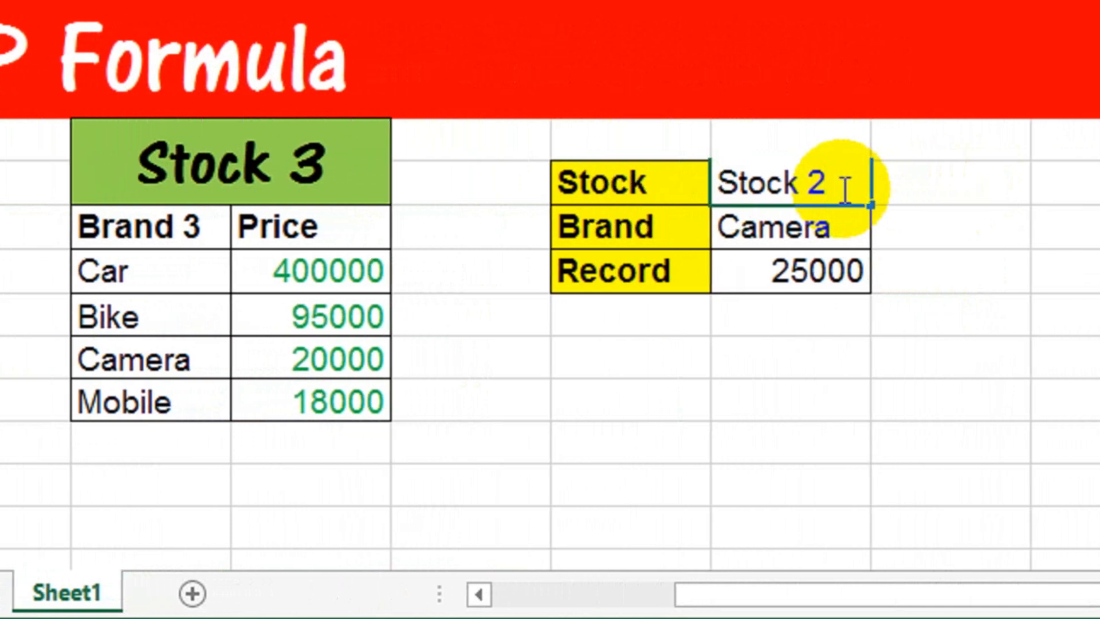
{"action": "key", "text": "Return"}
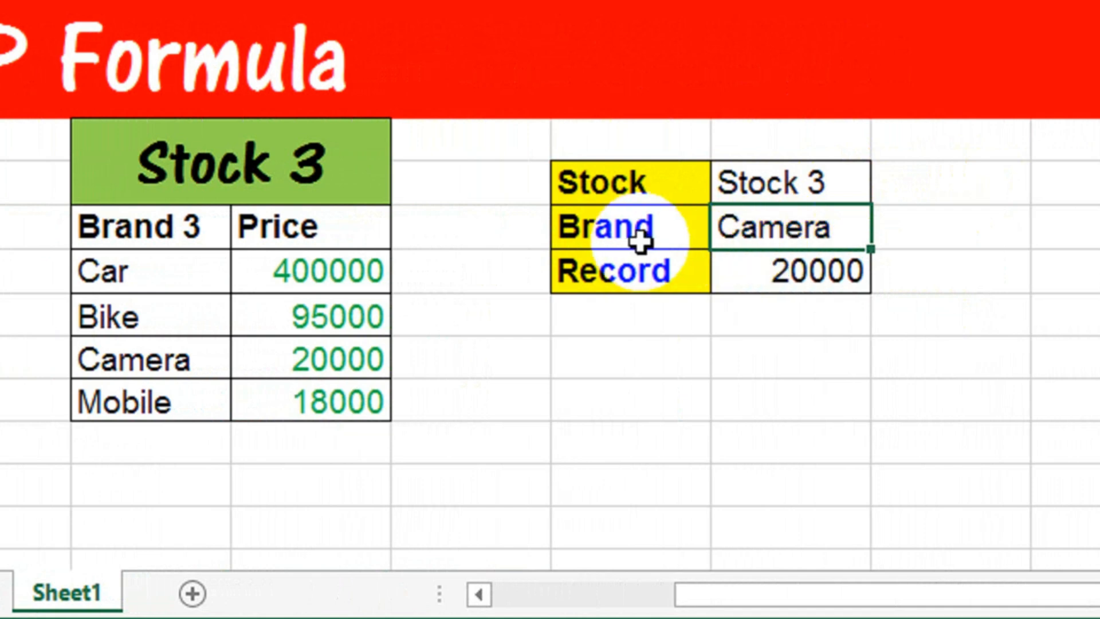
{"action": "left_click", "coordinate": [351, 360]}
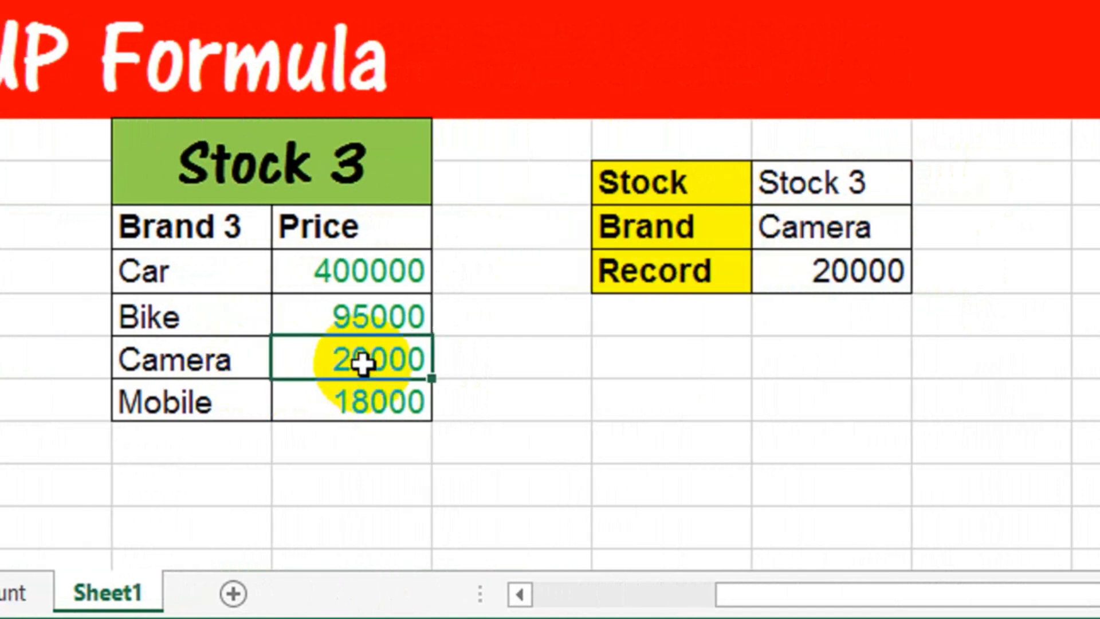
Step: Change the Brand input to Bike
{"action": "left_click", "coordinate": [865, 228]}
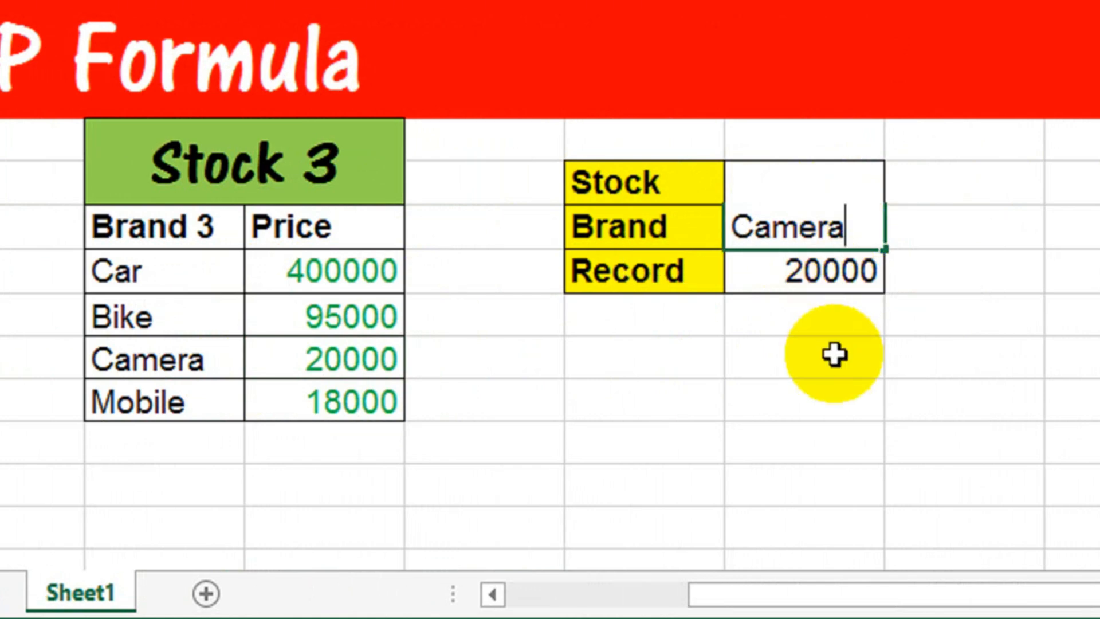
{"action": "key", "text": "Return"}
{"action": "left_click", "coordinate": [835, 229]}
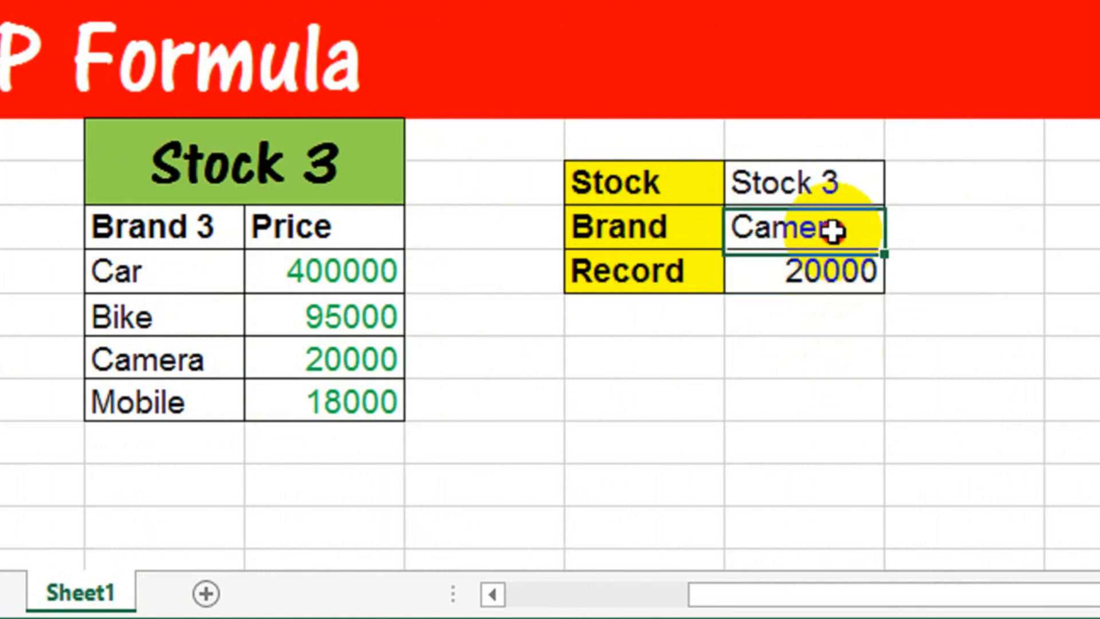
{"action": "type", "text": "B"}
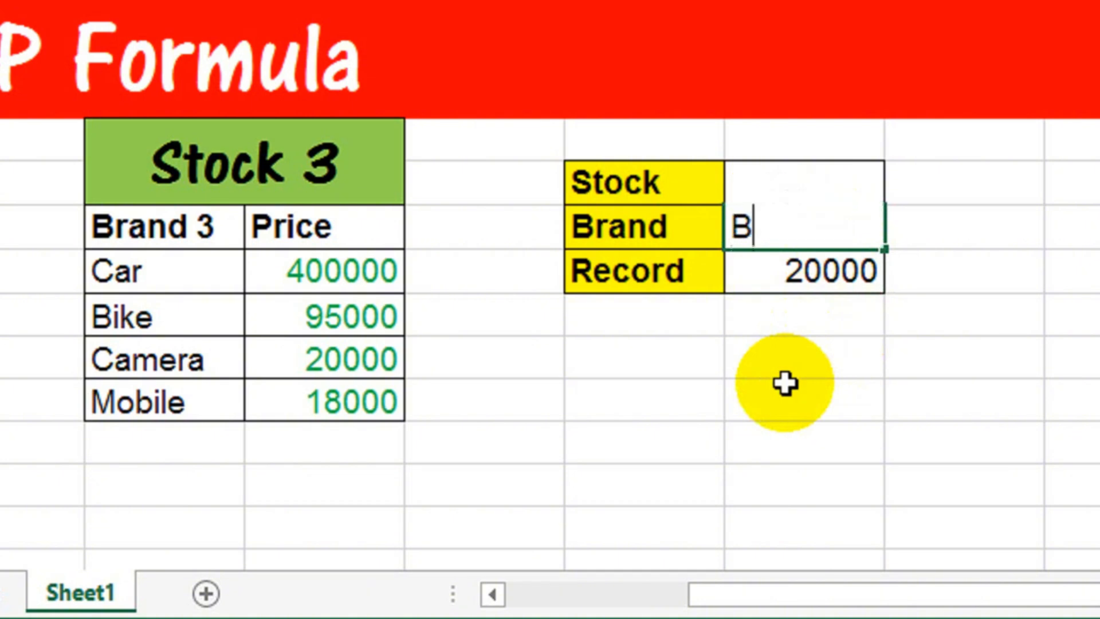
{"action": "type", "text": "ike"}
{"action": "key", "text": "Return"}
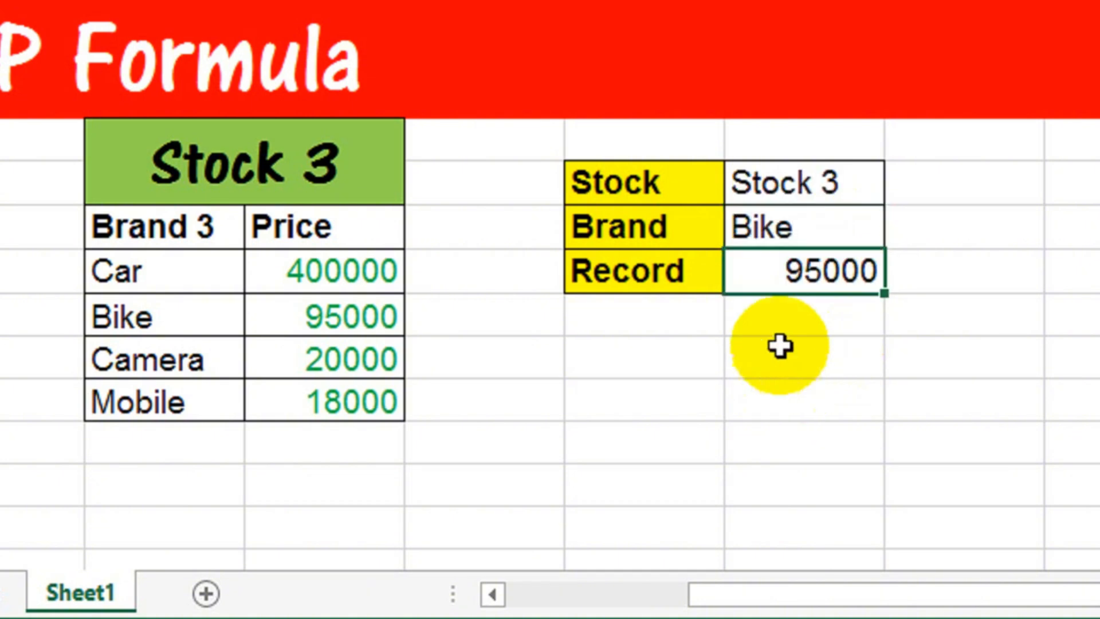